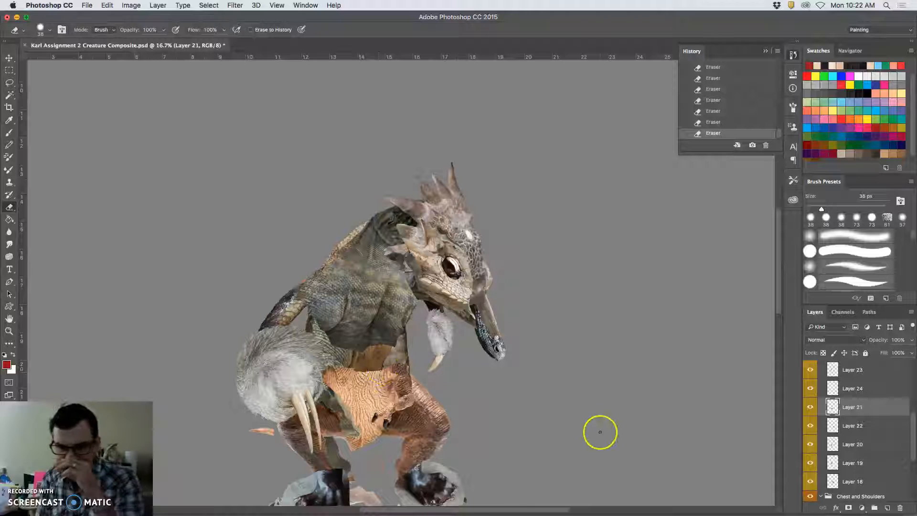
Step: Create a new layer group named "arms" above the legs and arms group
scroll(832, 433, "up", 3)
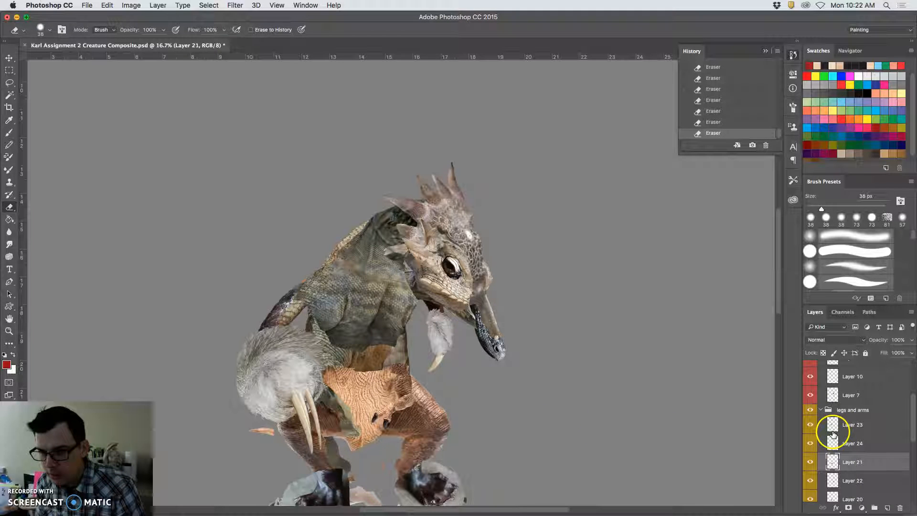
left_click(822, 411)
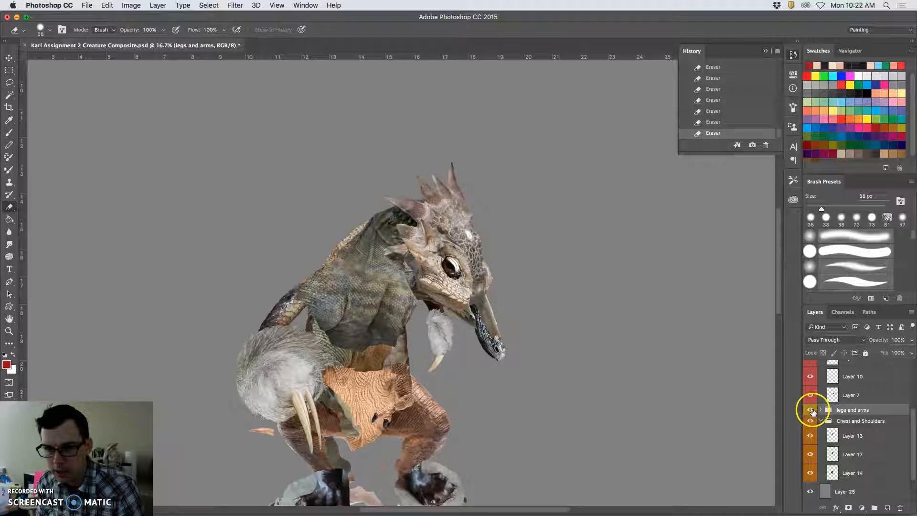
left_click(810, 410)
left_click(810, 411)
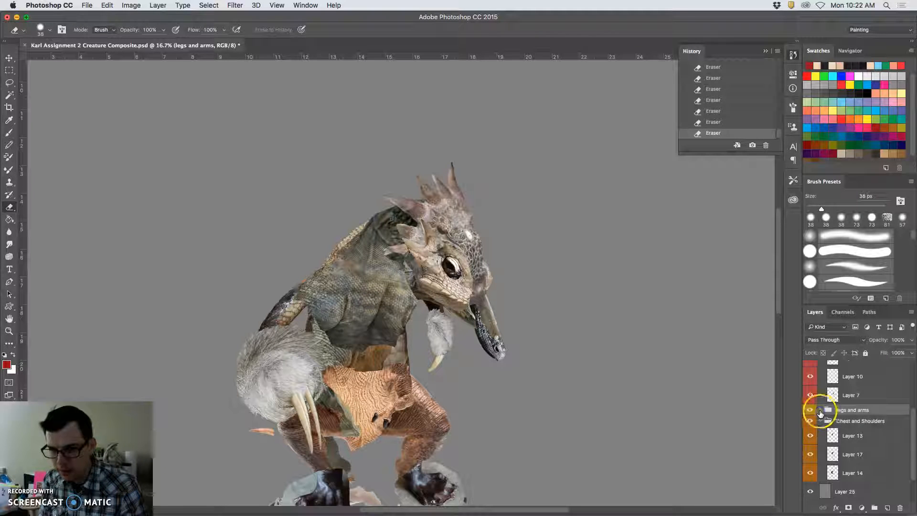
left_click(821, 412)
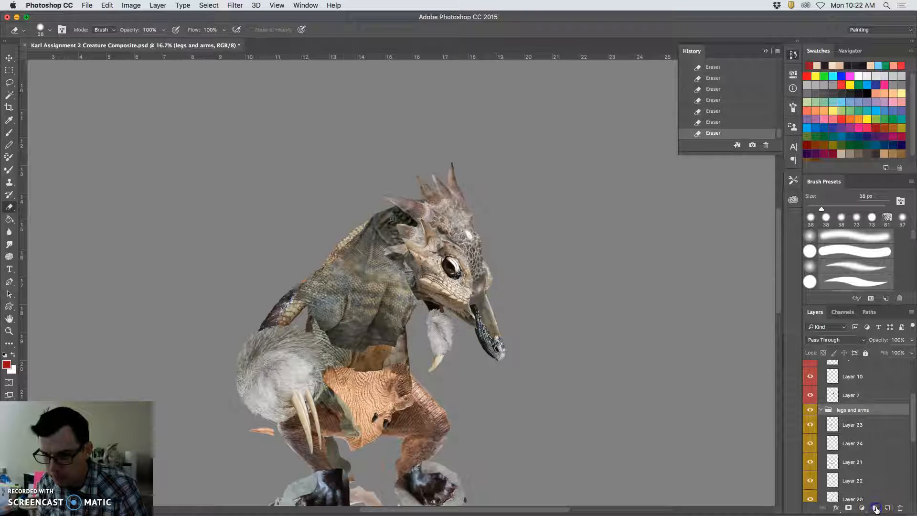
left_click(876, 508)
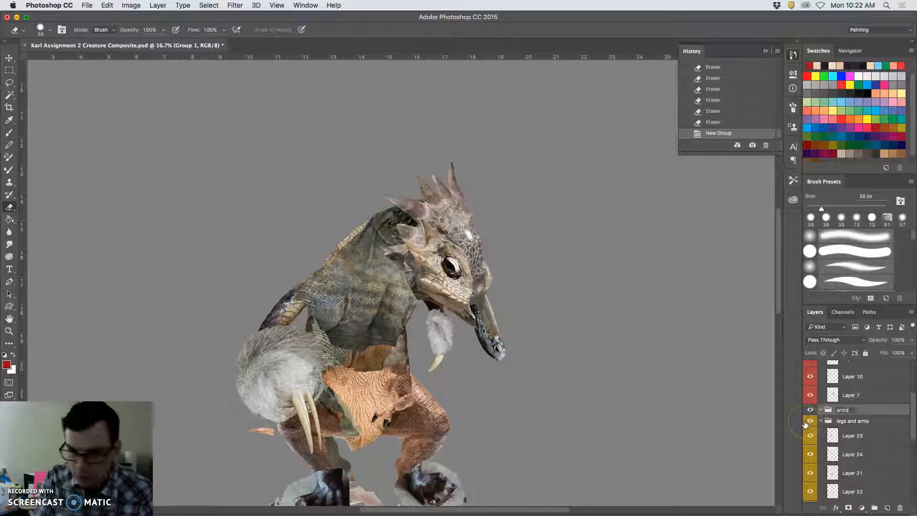
left_click(813, 438)
Step: Move Layer 23 and Layer 24 out of the legs and arms group into the arms group
left_click(849, 439)
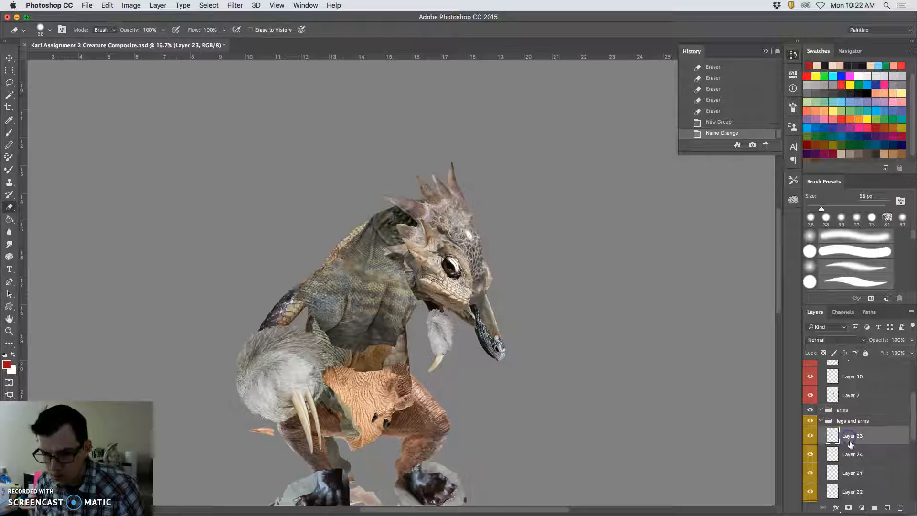
left_click(853, 453, "shift")
left_click_drag(853, 454, 841, 414)
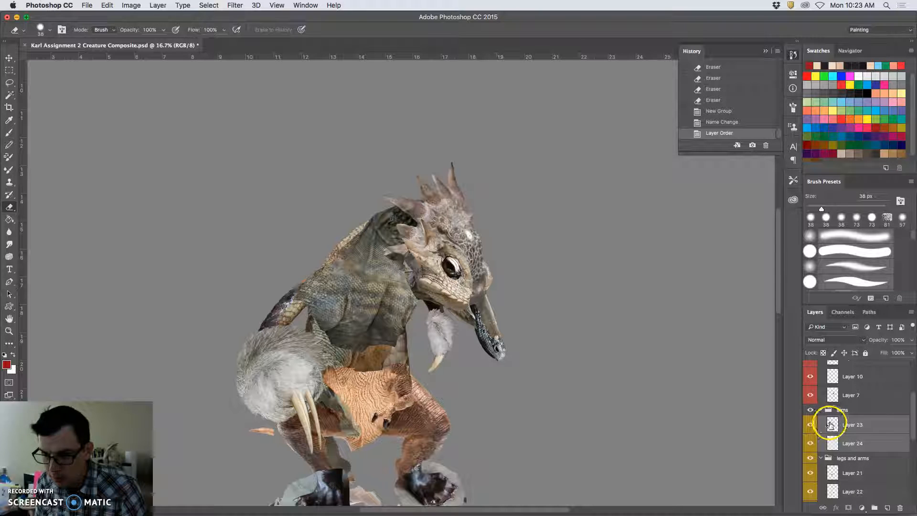
Step: Hide the legs and arms group
left_click(811, 458)
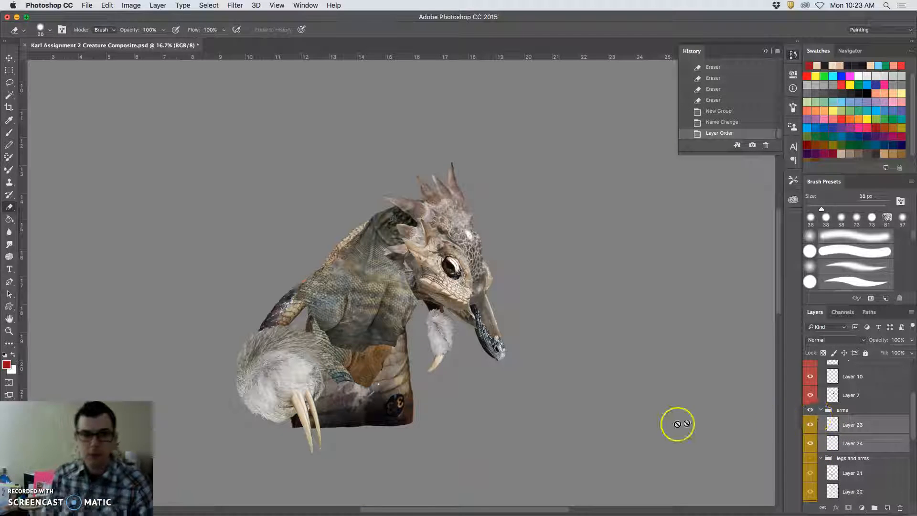
key("super+plus")
left_click_drag(377, 338, 468, 338)
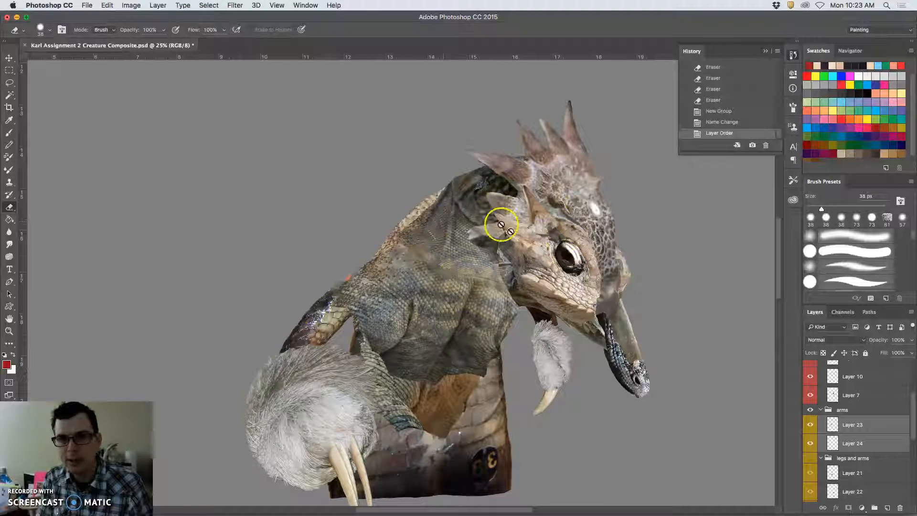
scroll(611, 311, "right", 5)
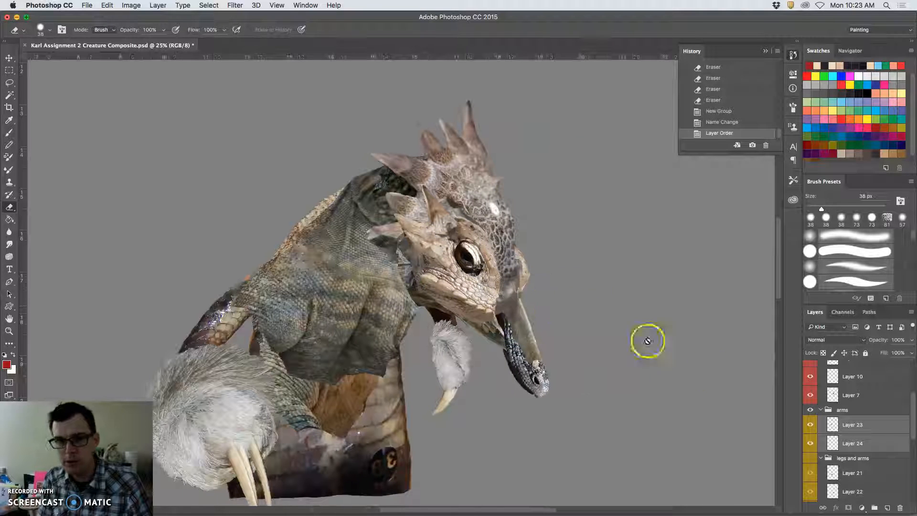
scroll(866, 422, "up", 5)
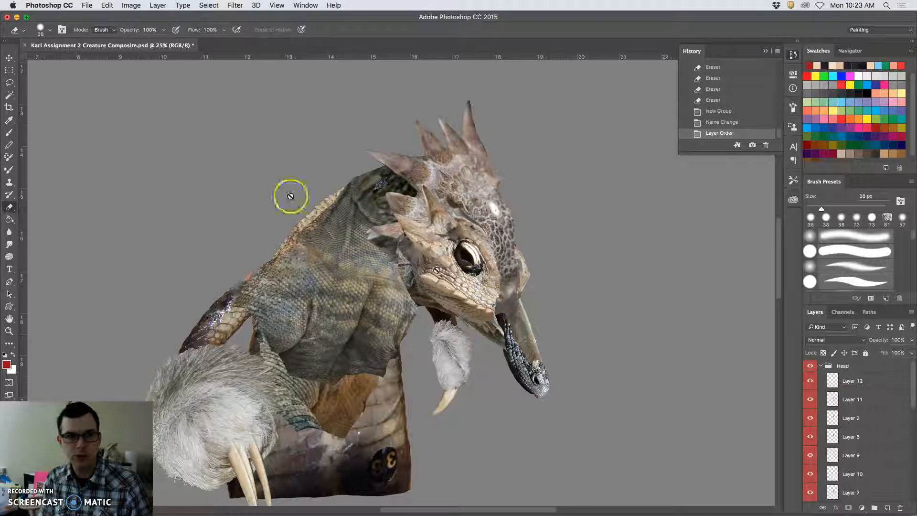
Step: Apply Levels to the horned head's Layer 3 with a black input of 17, midtones at 1.16 and a white input of 255
left_click(13, 57)
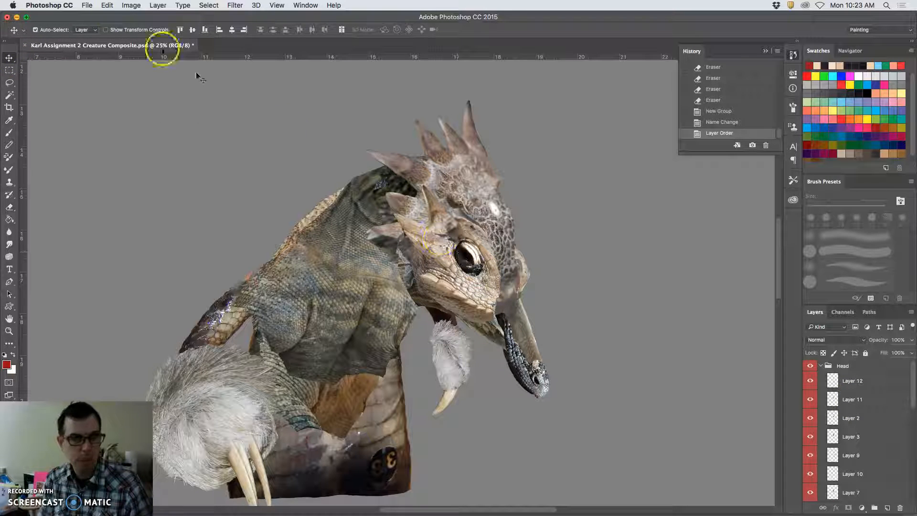
left_click(508, 252)
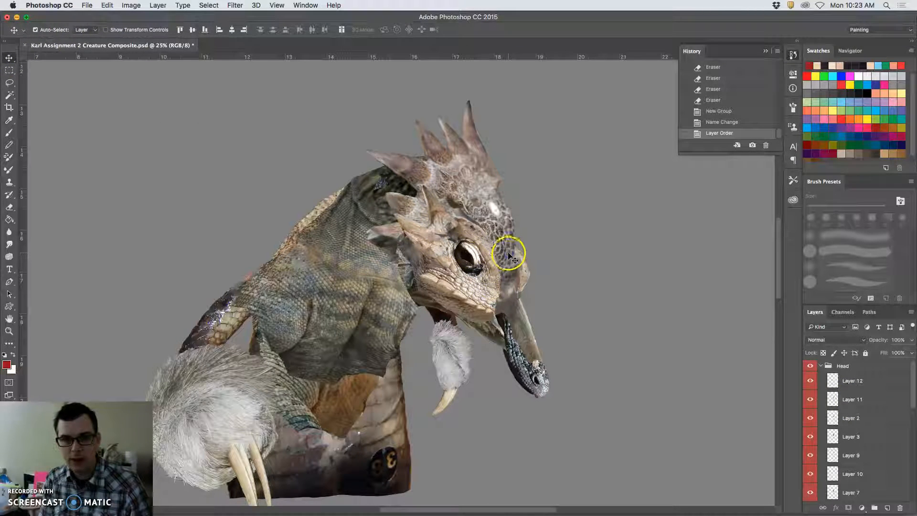
left_click(131, 5)
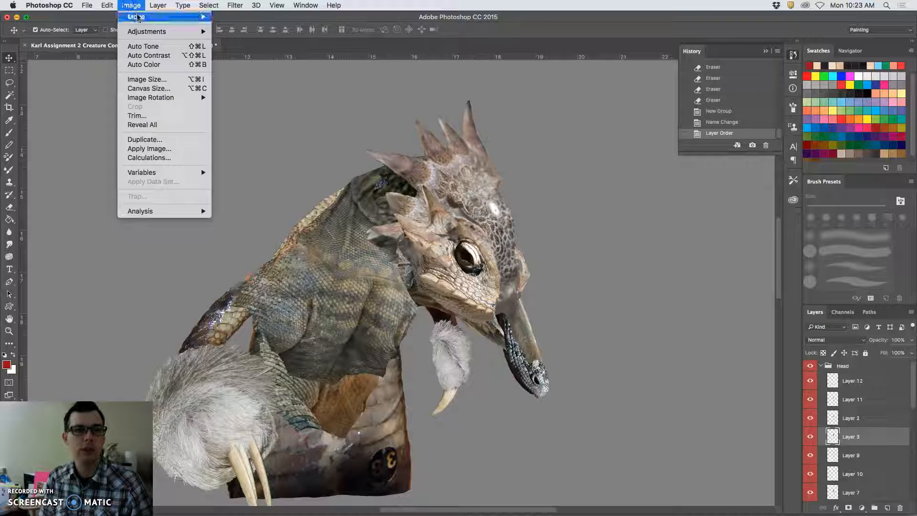
mouse_move(152, 31)
left_click(253, 43)
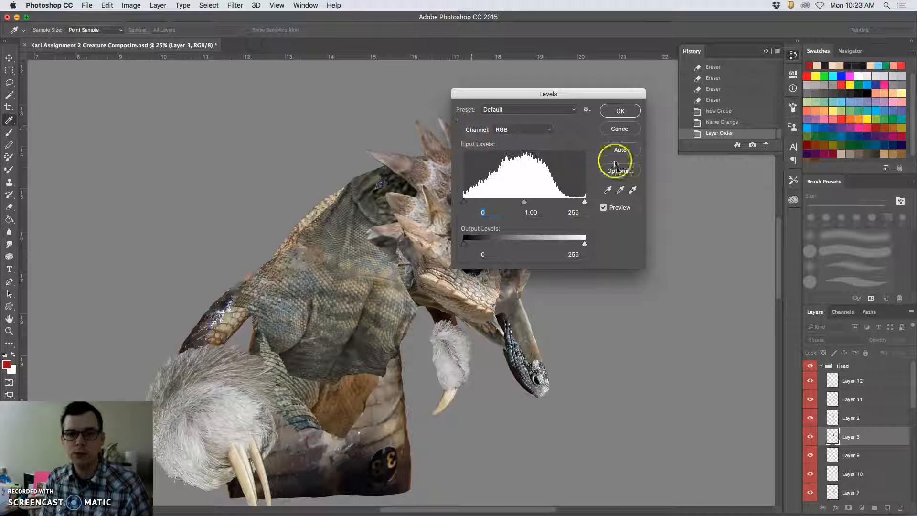
left_click_drag(576, 92, 721, 172)
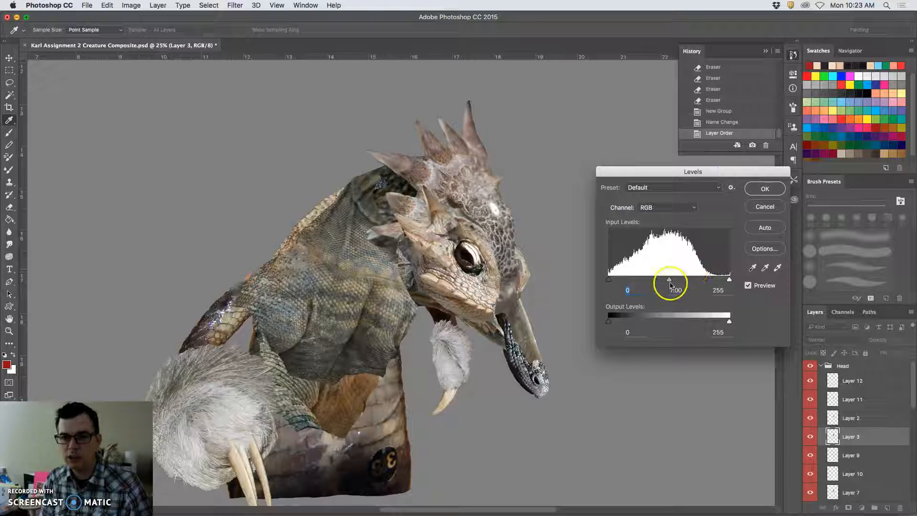
mouse_move(672, 281)
left_mouse_down()
mouse_move(652, 280)
mouse_move(663, 280)
left_mouse_up()
left_click(728, 281)
left_click(610, 281)
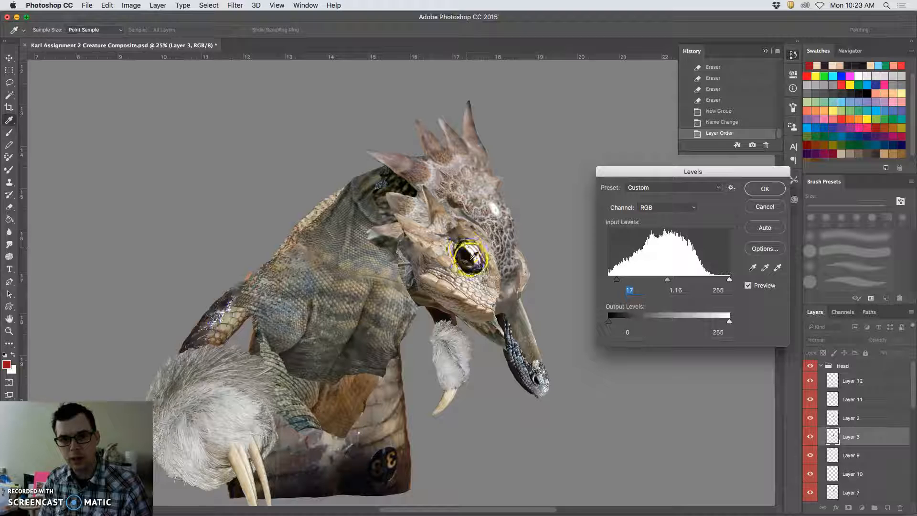
left_click(765, 189)
Step: Brighten the dark snake-like jaw piece on Layer 9 using Levels with midtones at 1.14 and a white input of 236
left_click(536, 371)
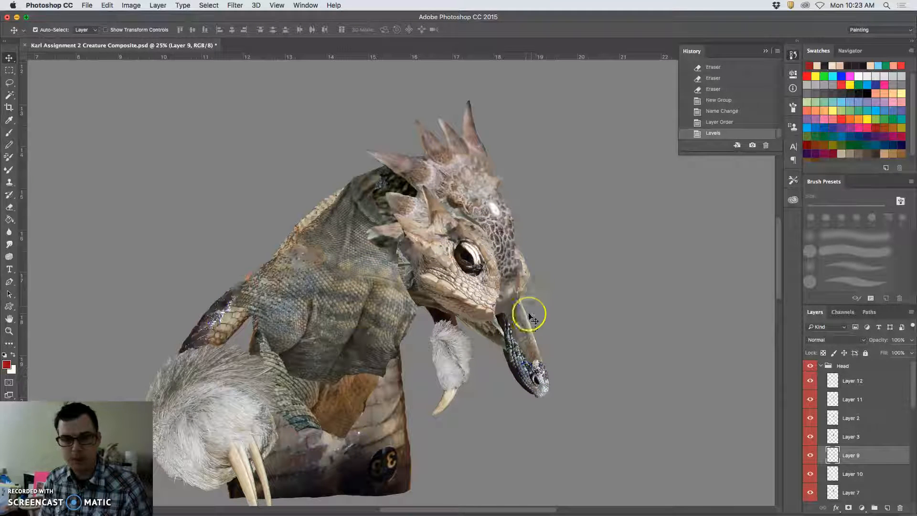
left_click(131, 5)
left_click(148, 31)
left_click(241, 73)
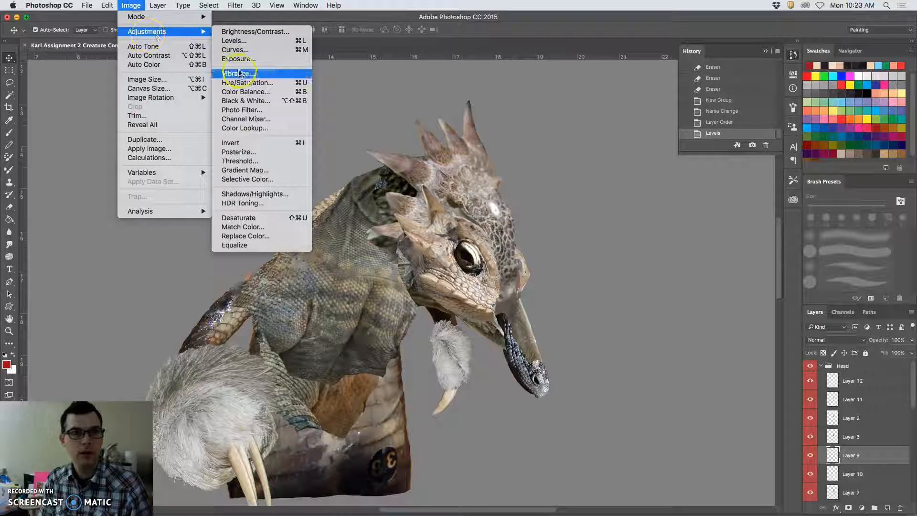
left_click(234, 40)
mouse_move(669, 279)
left_mouse_down()
mouse_move(677, 281)
mouse_move(654, 281)
mouse_move(664, 281)
left_mouse_up()
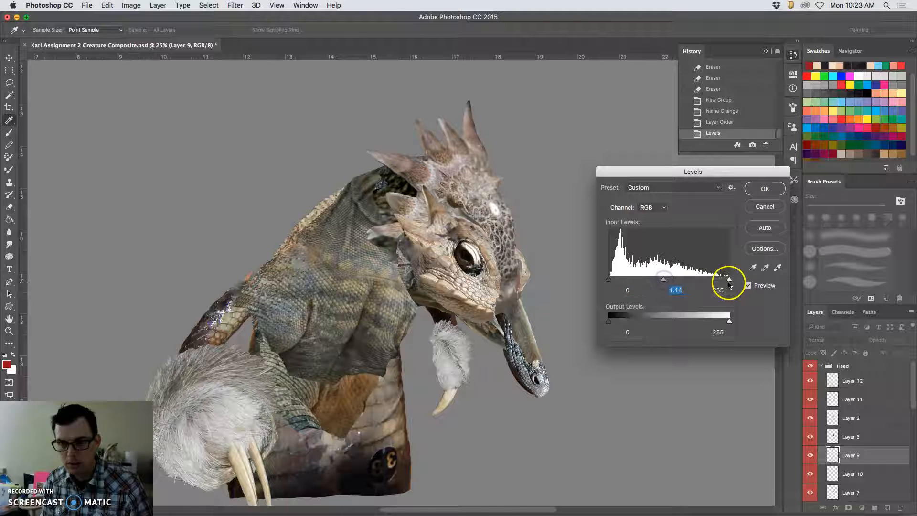
left_click_drag(728, 280, 717, 282)
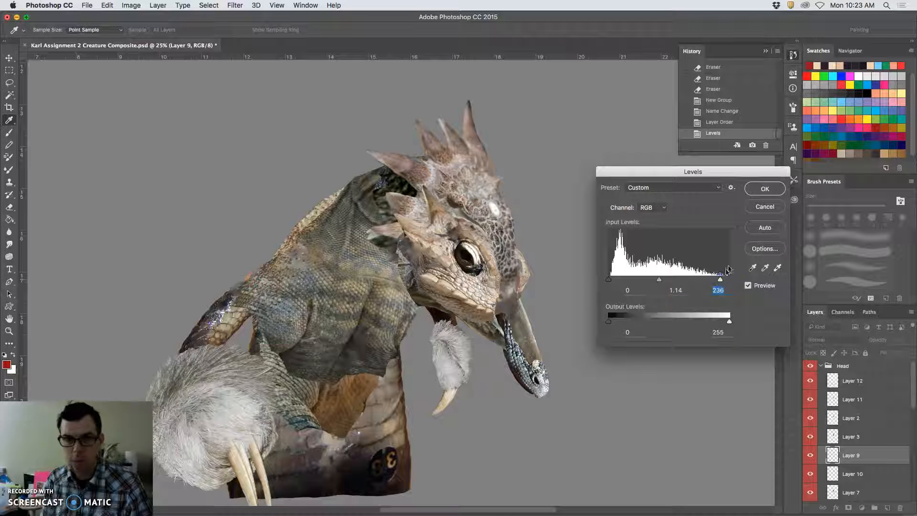
left_click(765, 189)
Step: Apply Levels to the beak's Layer 7 with a black input of 32, midtones at 1.42 and a white input of 255
left_click(526, 323)
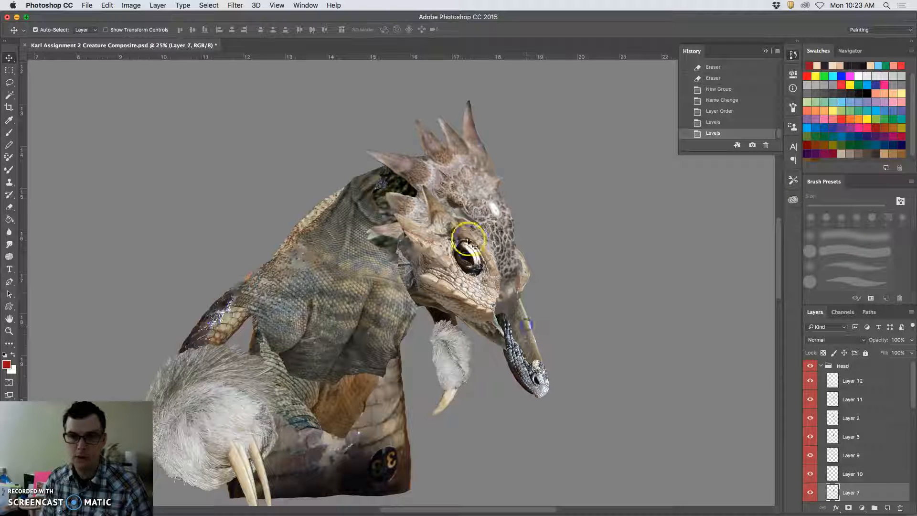
left_click(131, 5)
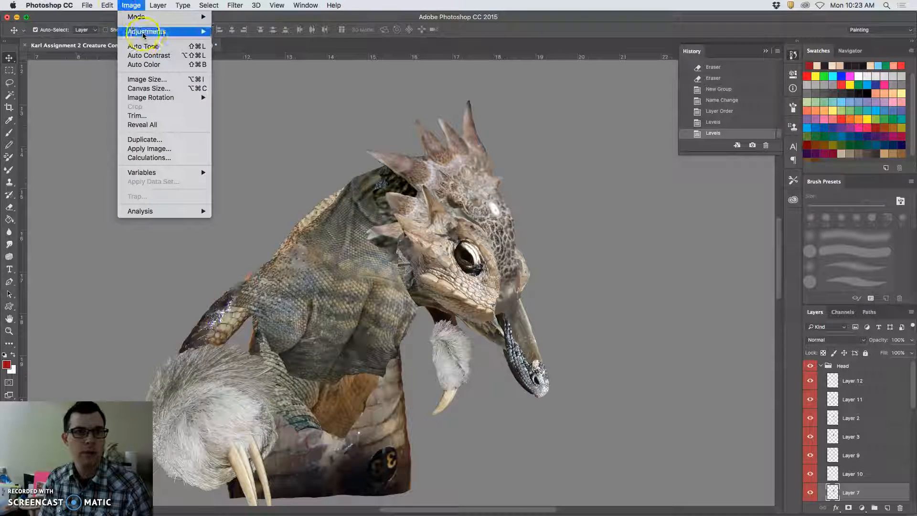
mouse_move(158, 32)
key("super+l")
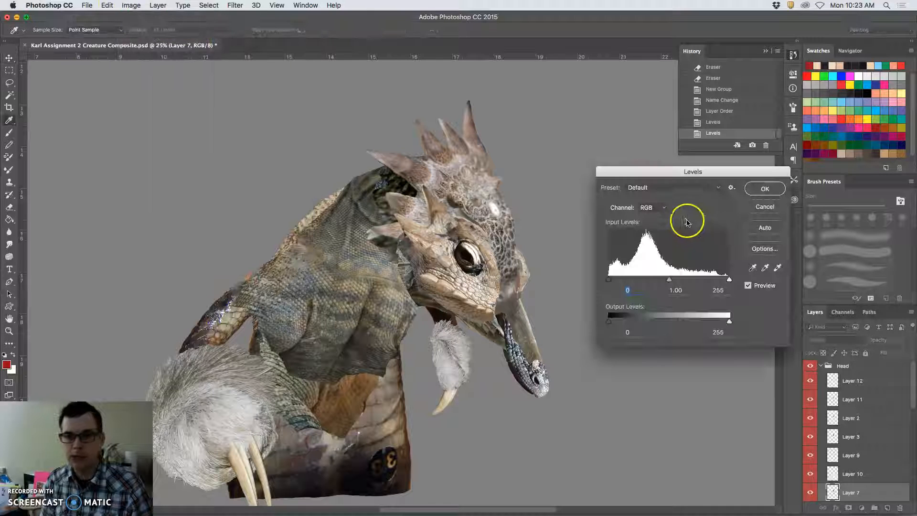
mouse_move(669, 280)
left_mouse_down()
mouse_move(644, 281)
mouse_move(653, 282)
left_mouse_up()
left_click_drag(728, 279, 728, 281)
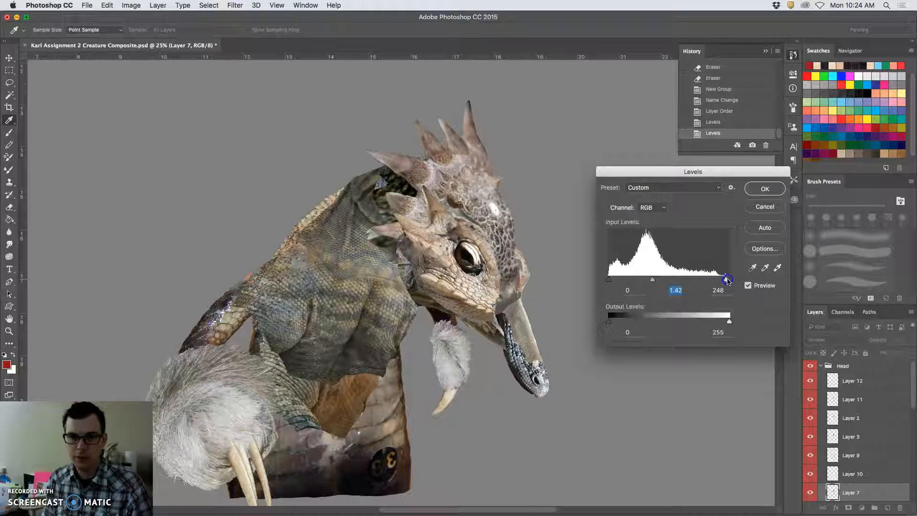
left_click_drag(609, 279, 629, 282)
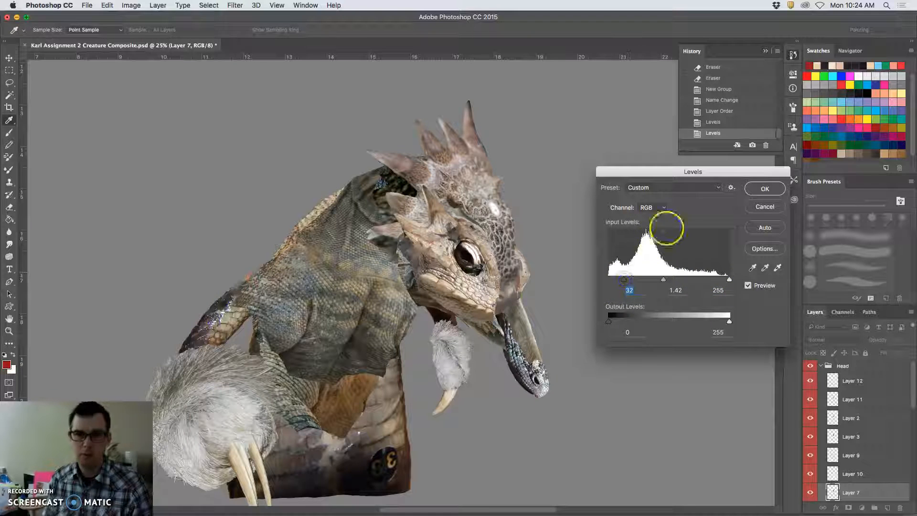
left_click(764, 189)
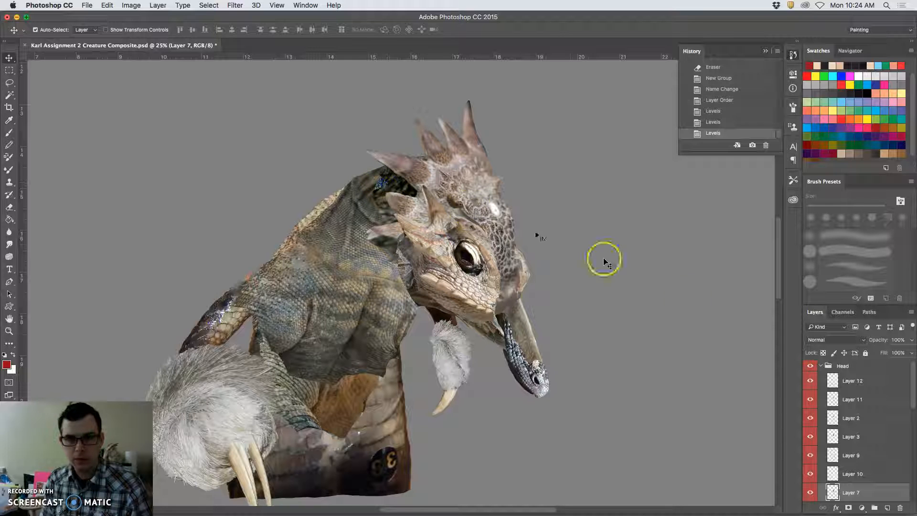
Step: Switch Layer 7 and Layer 3 off and on to check which parts of the head and neck each contains
left_click(811, 492)
left_click(810, 492)
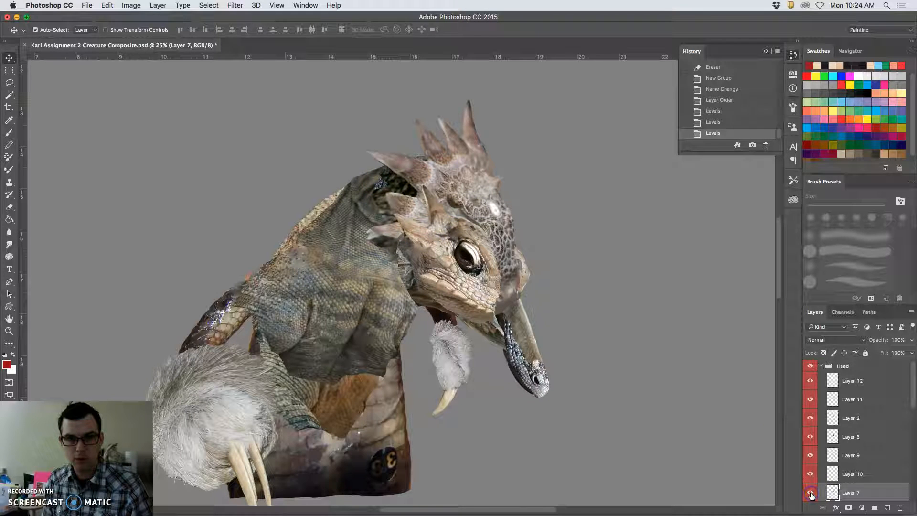
left_click(399, 185)
left_click(810, 437)
left_click(811, 437)
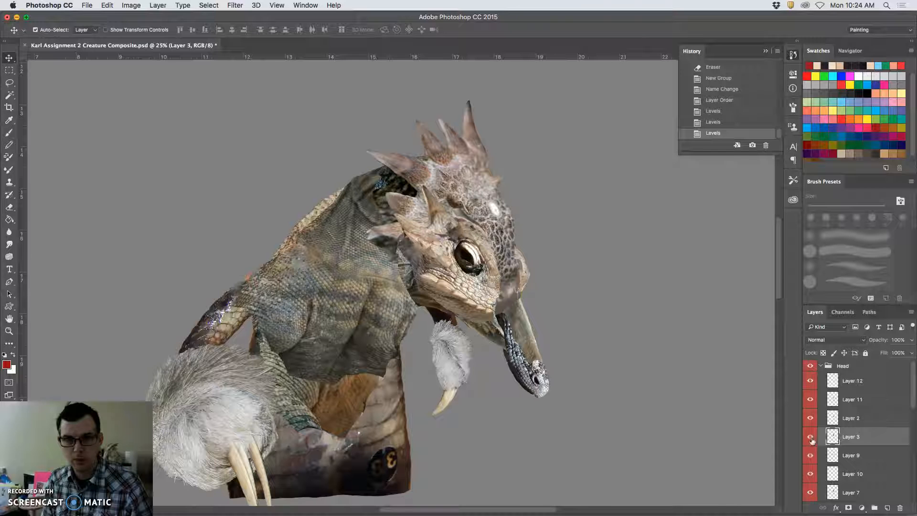
left_click(368, 207)
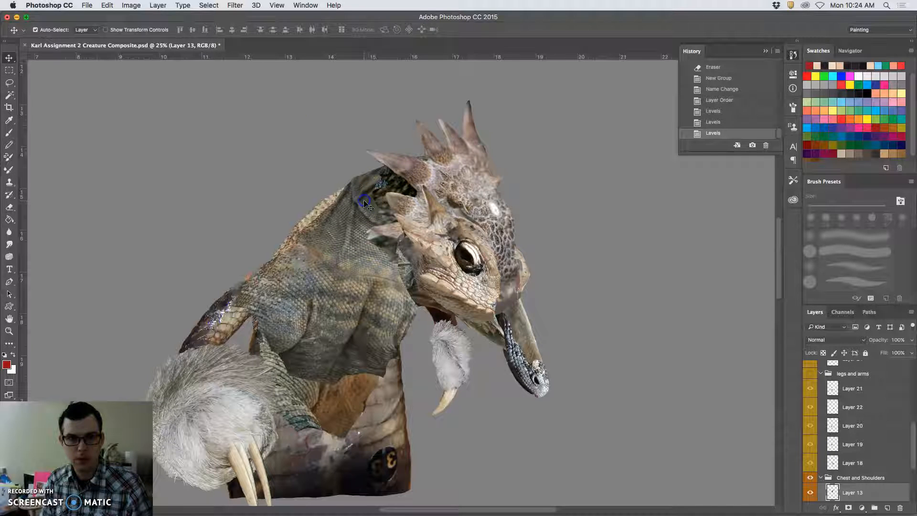
Step: Erase the stray blue spots of Layer 7 around the back of the creature's neck
left_click(384, 188)
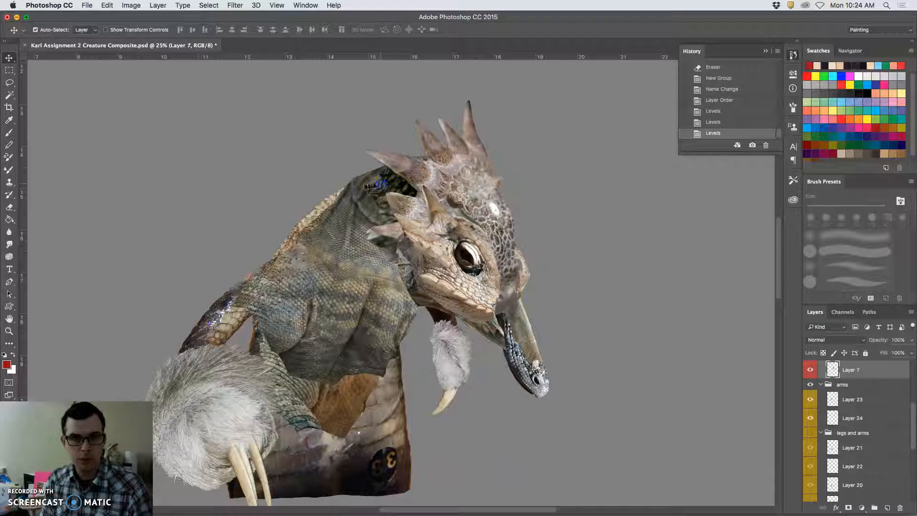
left_click(9, 207)
left_click_drag(401, 171, 375, 189)
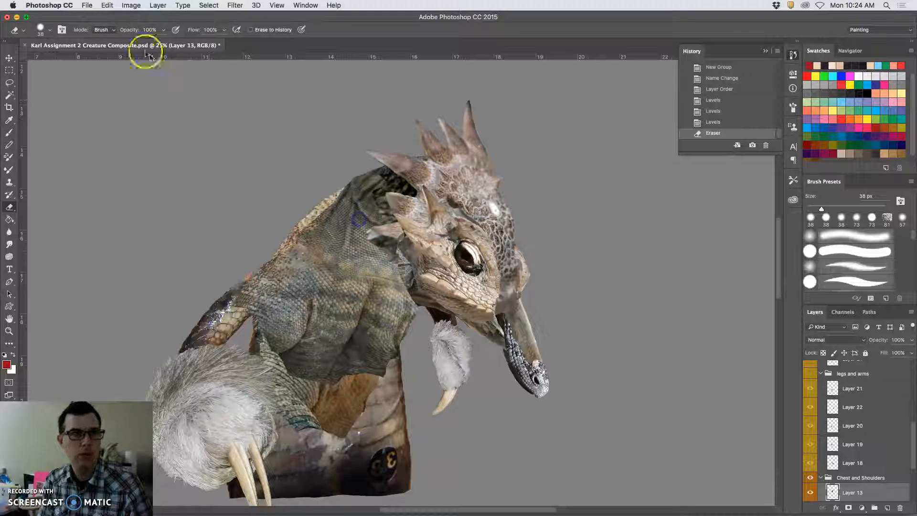
Step: Apply Levels to the shoulder's Layer 13 with midtones at 0.88 and a white input of 230
left_click(131, 6)
mouse_move(169, 32)
left_click(238, 41)
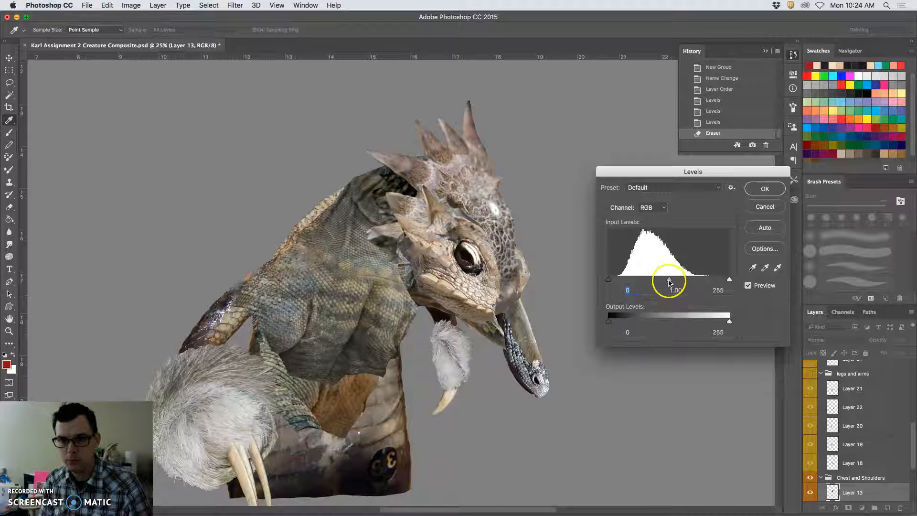
left_click_drag(673, 282, 677, 282)
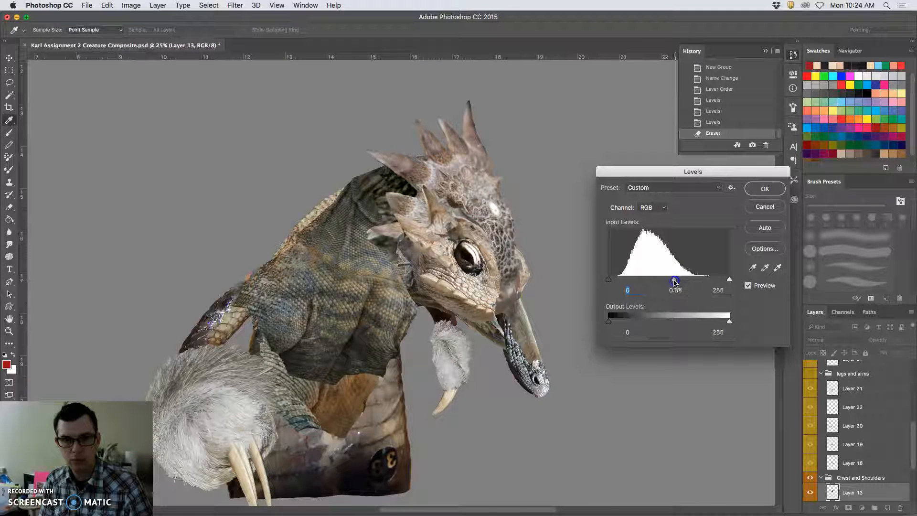
left_click_drag(727, 281, 718, 283)
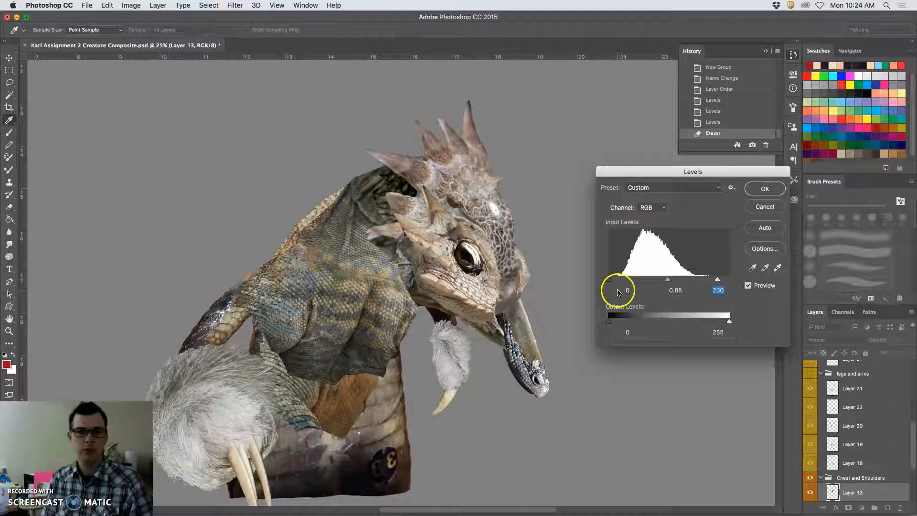
left_click_drag(609, 321, 613, 324)
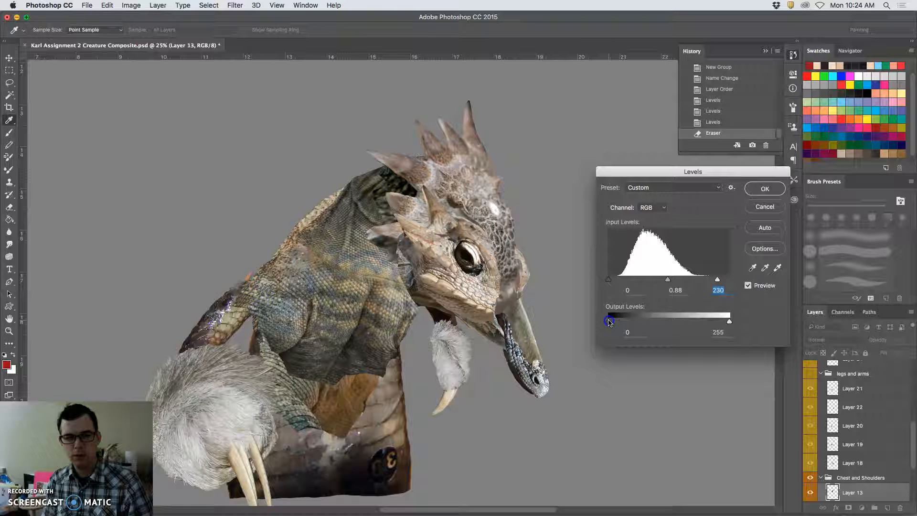
left_click(764, 189)
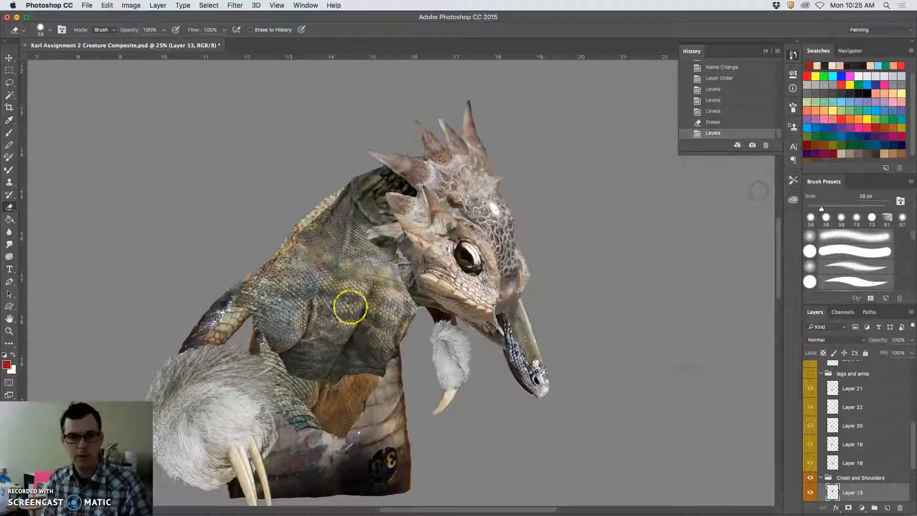
Step: Brighten Layer 14 using Levels with midtones at 1.26 and a white input of 247
left_click(226, 317, "super")
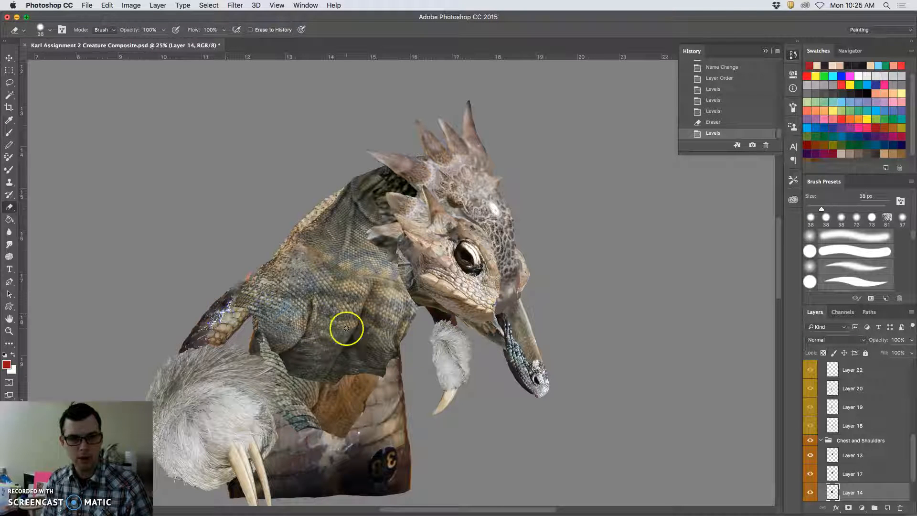
left_click(154, 6)
mouse_move(157, 31)
left_click(234, 41)
mouse_move(669, 279)
left_mouse_down()
mouse_move(680, 282)
mouse_move(660, 281)
left_mouse_up()
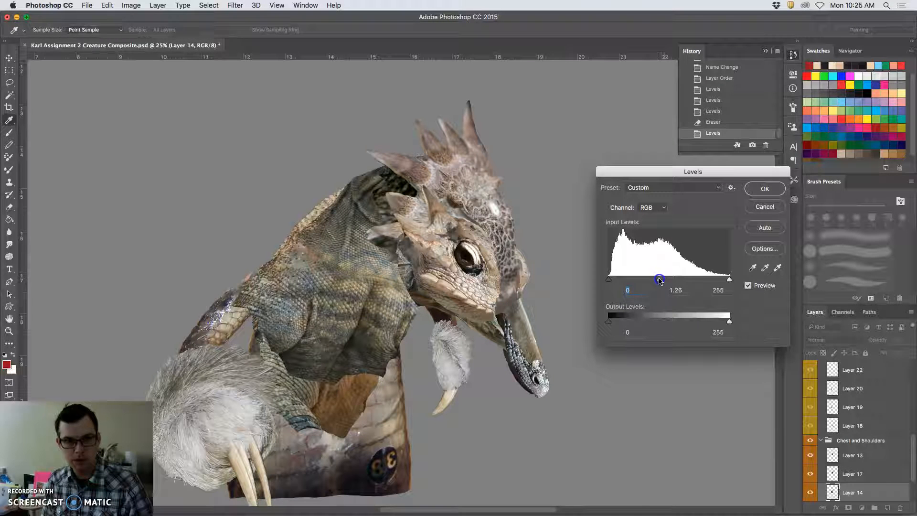
left_click_drag(729, 280, 724, 280)
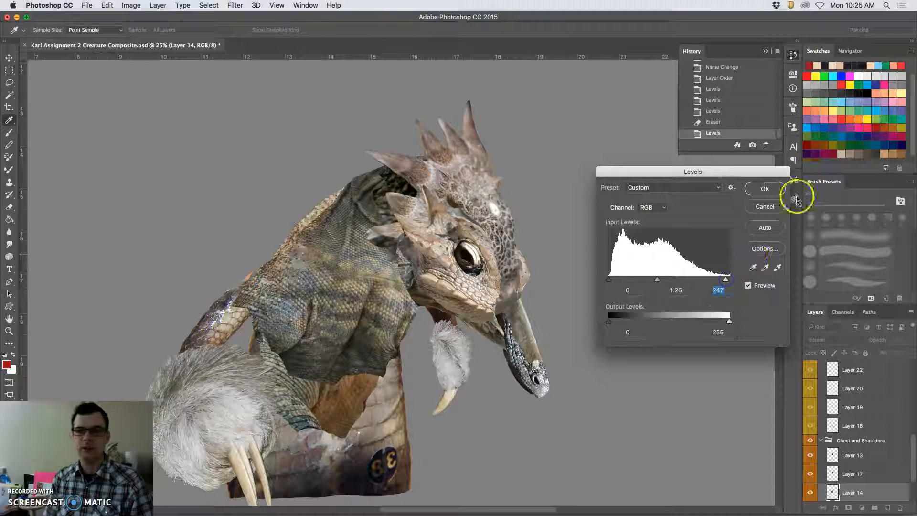
left_click(765, 189)
key("e")
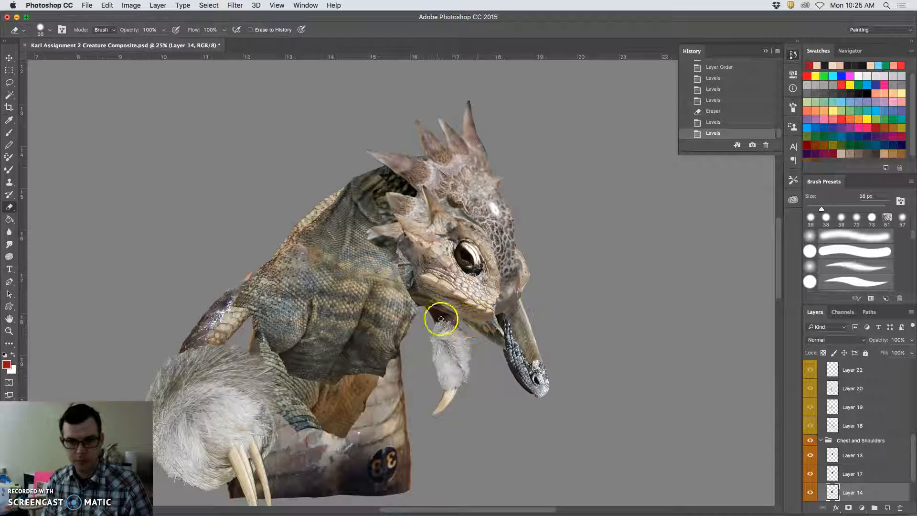
Step: Apply a second Levels adjustment to Layer 14 with midtones at 1.10
left_click(130, 5)
mouse_move(153, 32)
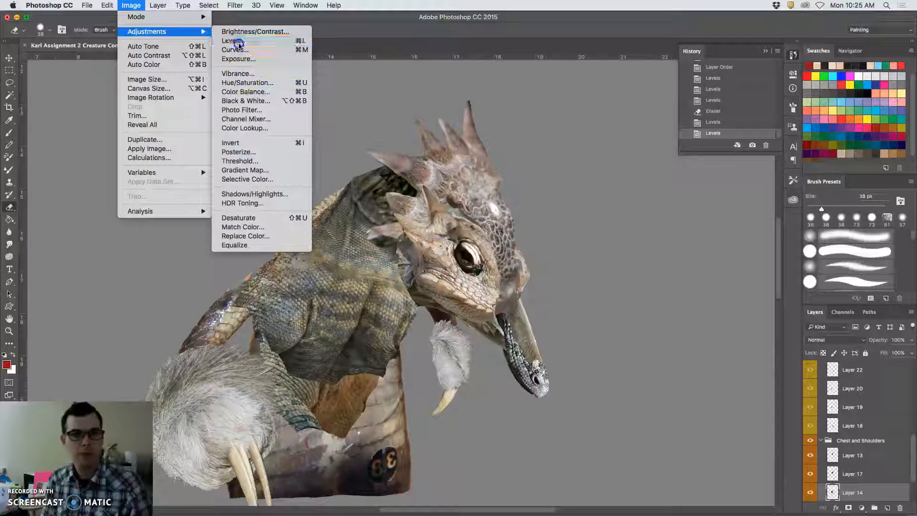
left_click(238, 42)
mouse_move(670, 281)
left_mouse_down()
mouse_move(692, 281)
mouse_move(664, 281)
left_mouse_up()
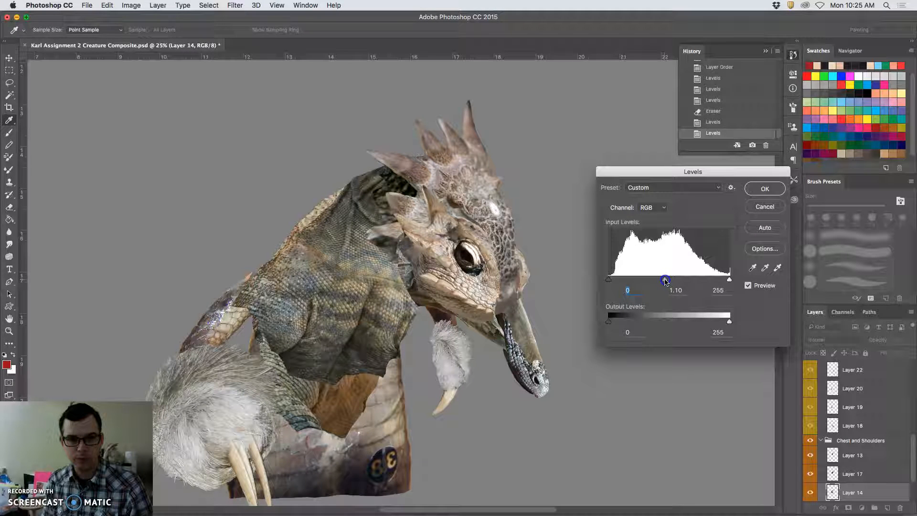
left_click(765, 188)
key("e")
Step: Check what Layer 17 contains and darken it using Levels with midtones at 0.68 and a white output of 249
left_click(853, 474)
left_click(811, 475)
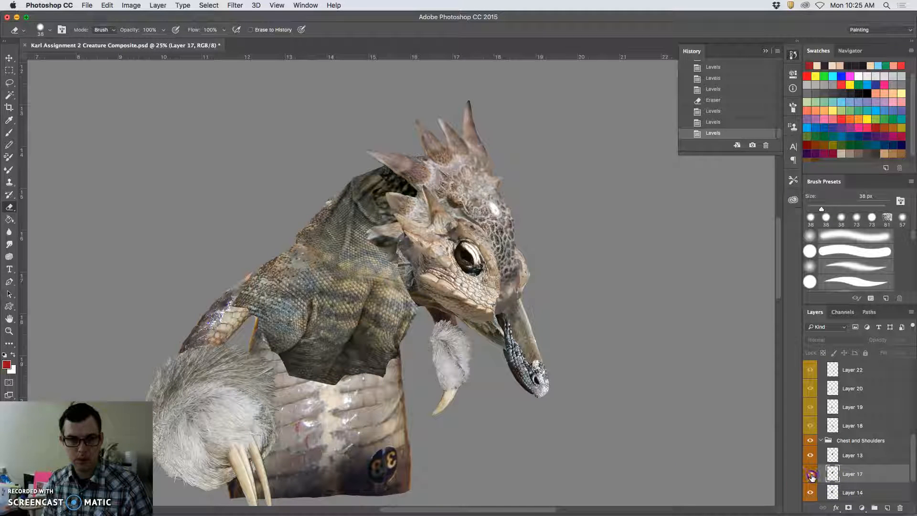
left_click(810, 475)
left_click(131, 6)
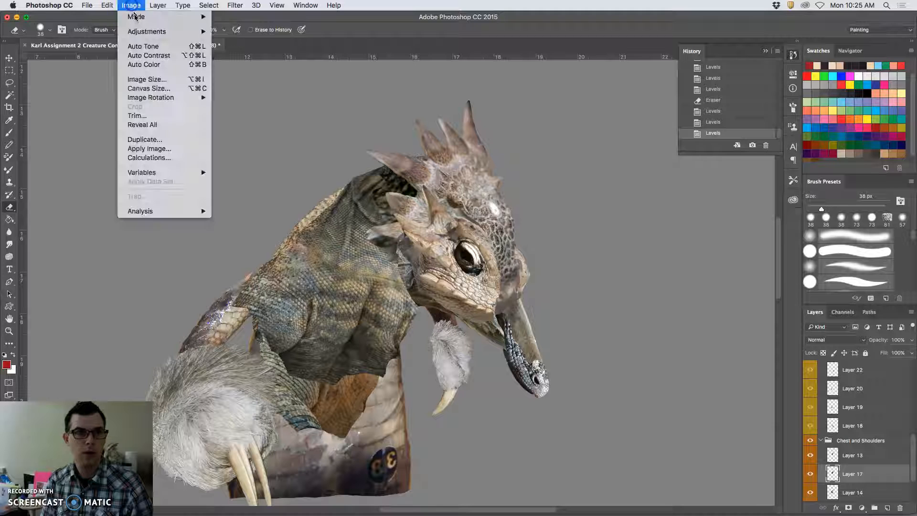
mouse_move(146, 32)
left_click(234, 40)
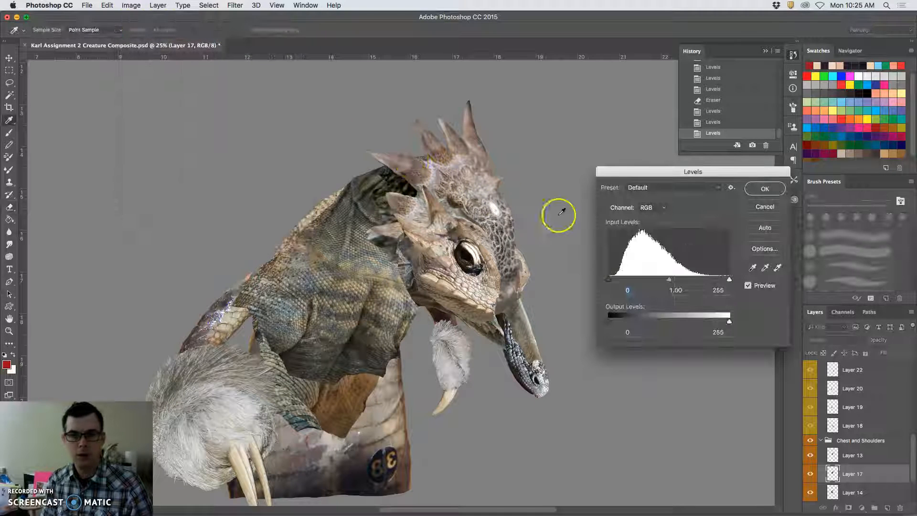
mouse_move(669, 280)
left_mouse_down()
mouse_move(657, 281)
mouse_move(688, 282)
left_mouse_up()
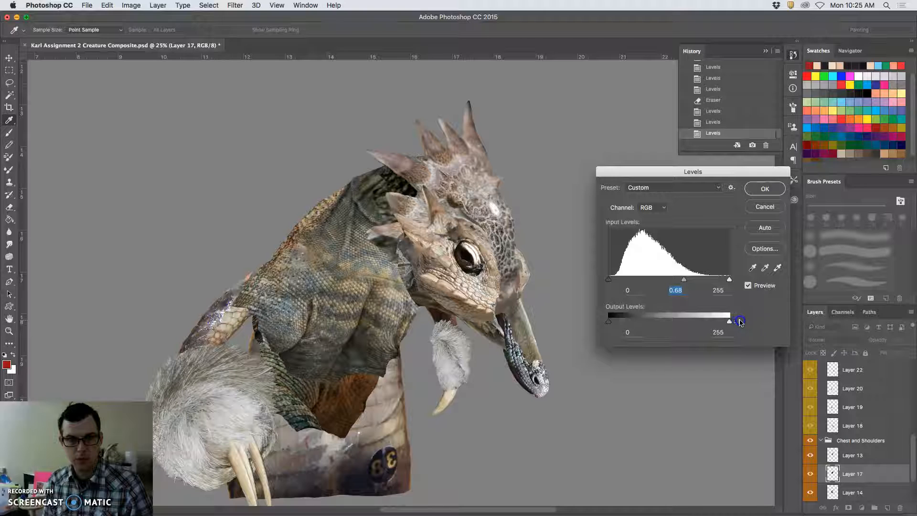
left_click_drag(730, 321, 726, 322)
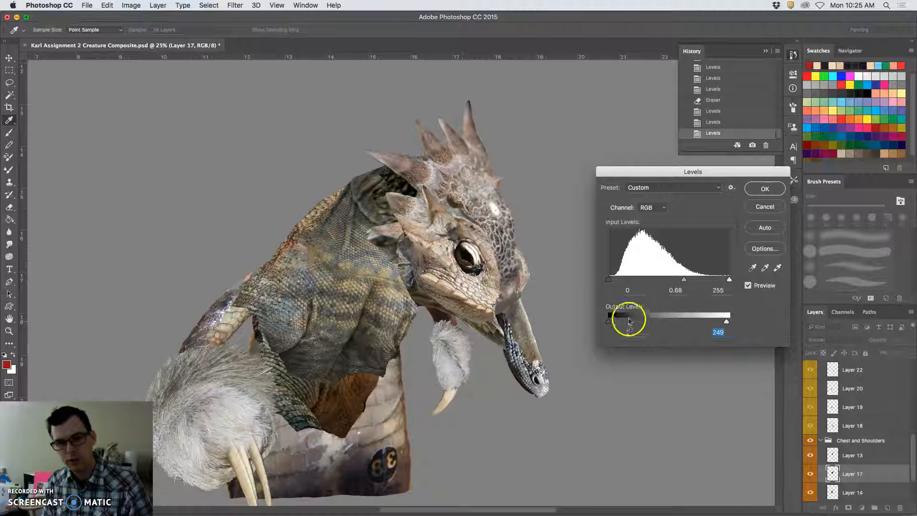
left_click_drag(612, 322, 622, 325)
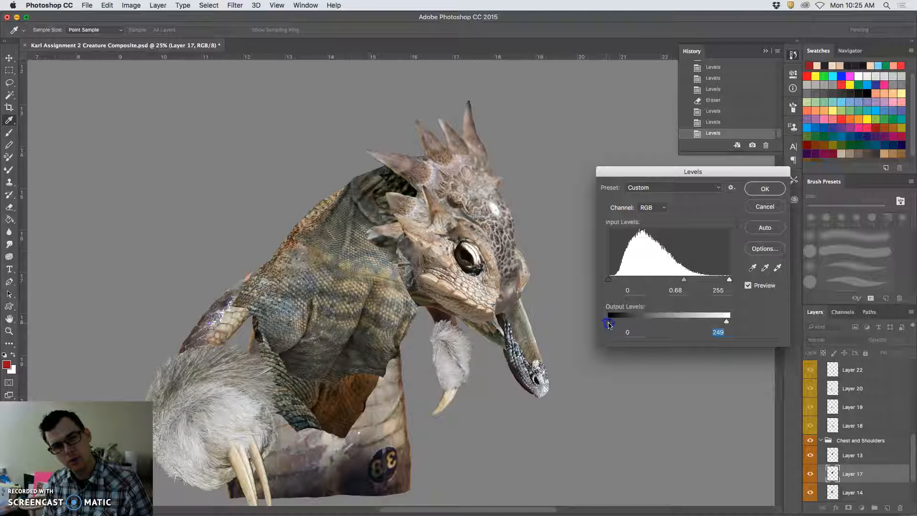
left_click(764, 189)
Step: Inspect the shoulder up close and switch Layer 13 off and on to check which part of it the layer covers
scroll(442, 239, "down", 5)
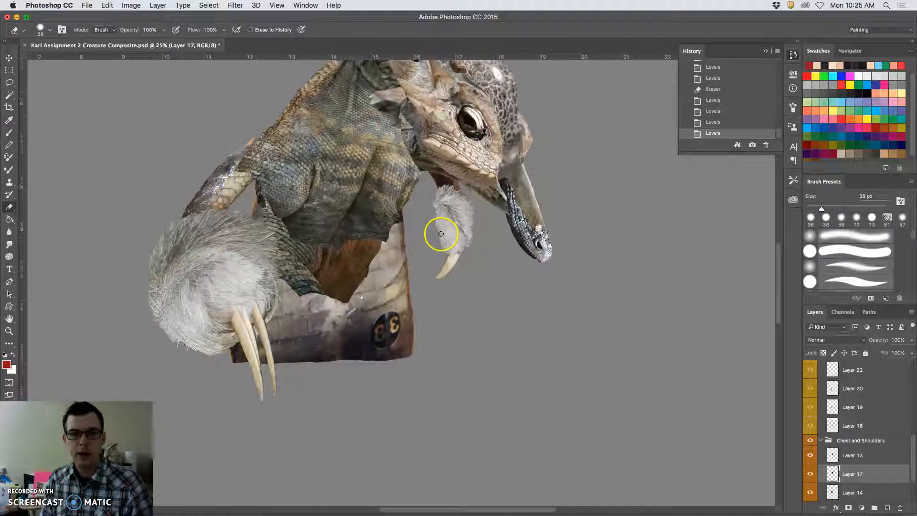
scroll(440, 234, "up", 3)
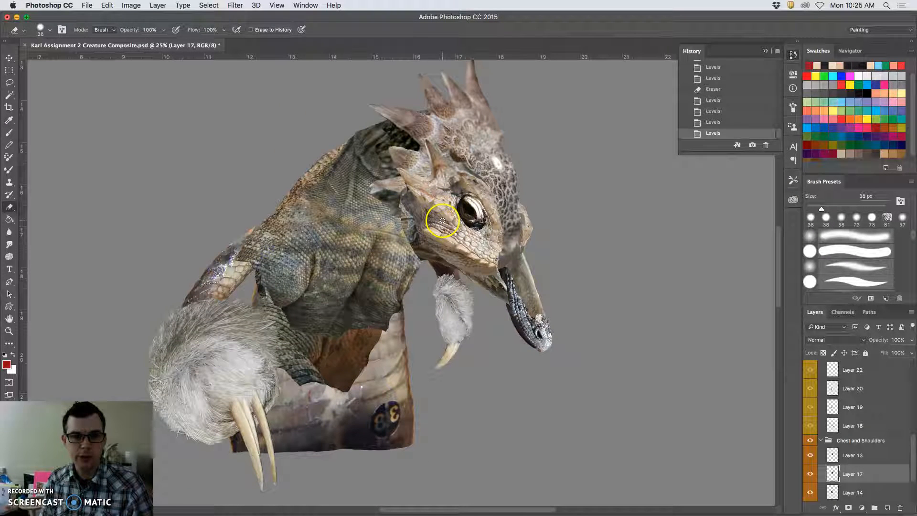
scroll(391, 199, "up", 3)
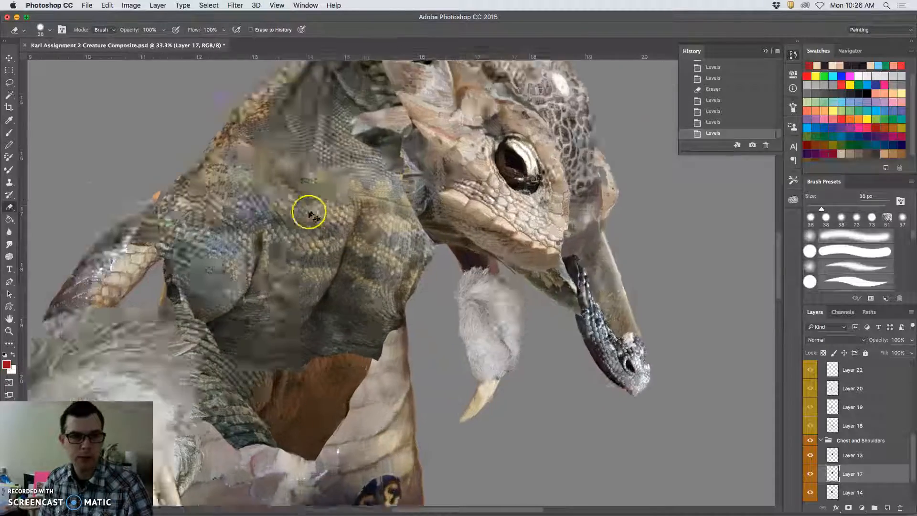
scroll(245, 226, "left", 2)
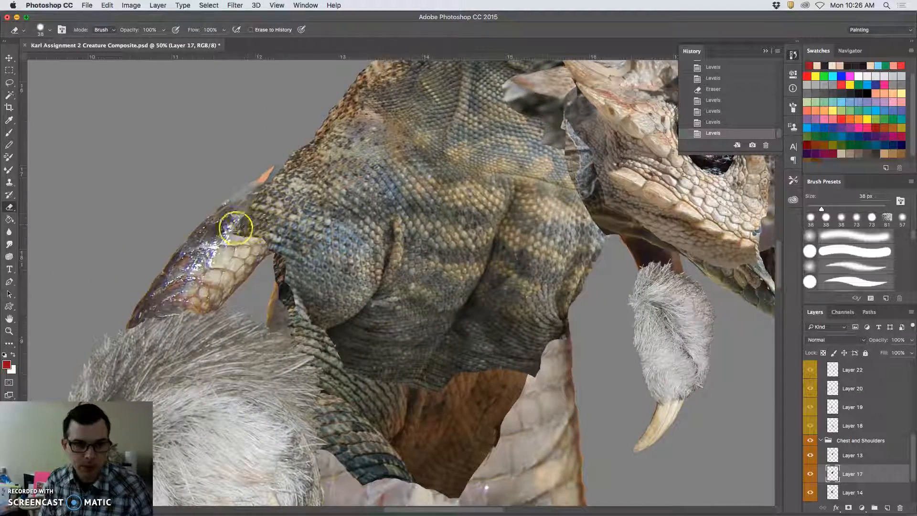
mouse_move(255, 217)
left_mouse_down()
mouse_move(233, 221)
mouse_move(299, 200)
mouse_move(278, 211)
mouse_move(311, 187)
mouse_move(275, 225)
mouse_move(208, 257)
mouse_move(265, 250)
mouse_move(234, 238)
mouse_move(199, 267)
mouse_move(198, 248)
mouse_move(323, 206)
mouse_move(299, 216)
left_mouse_up()
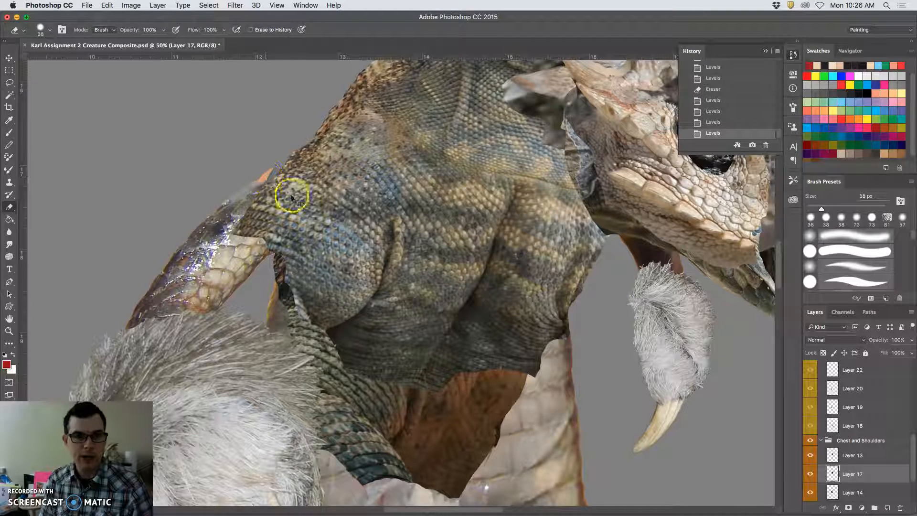
left_click(303, 206, "ctrl")
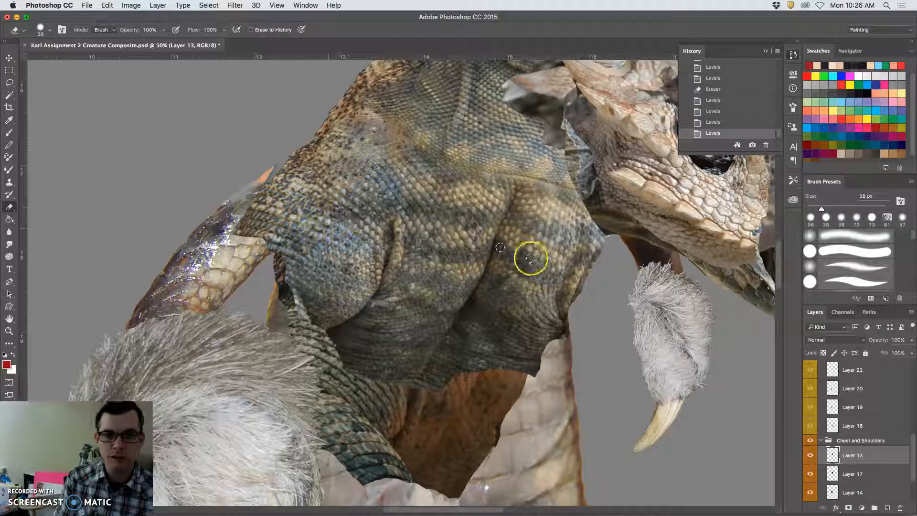
left_click(809, 457)
left_click(809, 457)
left_click(810, 457)
left_click(809, 456)
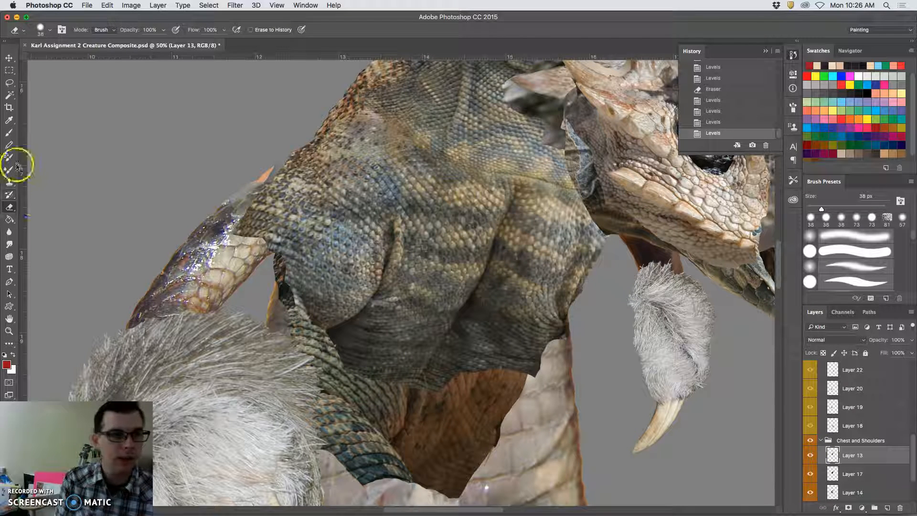
Step: Set the eraser to a soft 84 px brush with 0% hardness and 80% opacity
left_click(50, 35)
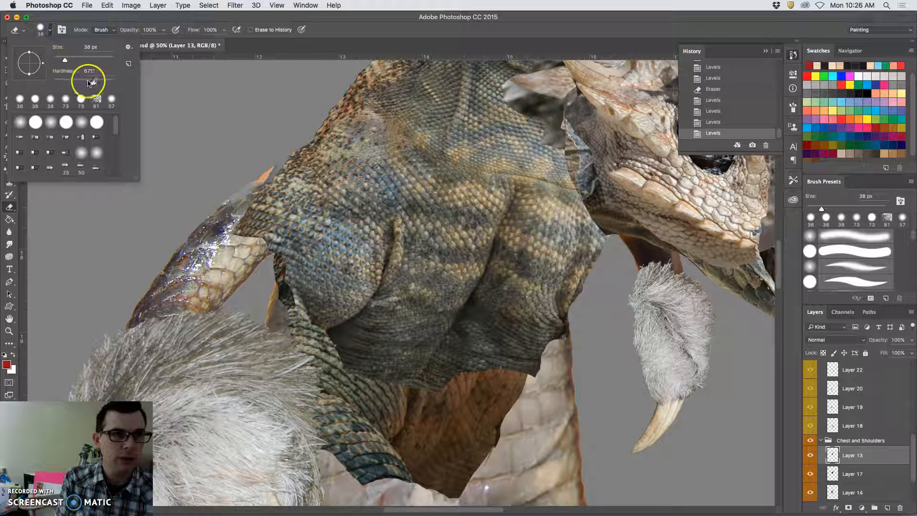
left_click_drag(65, 60, 79, 60)
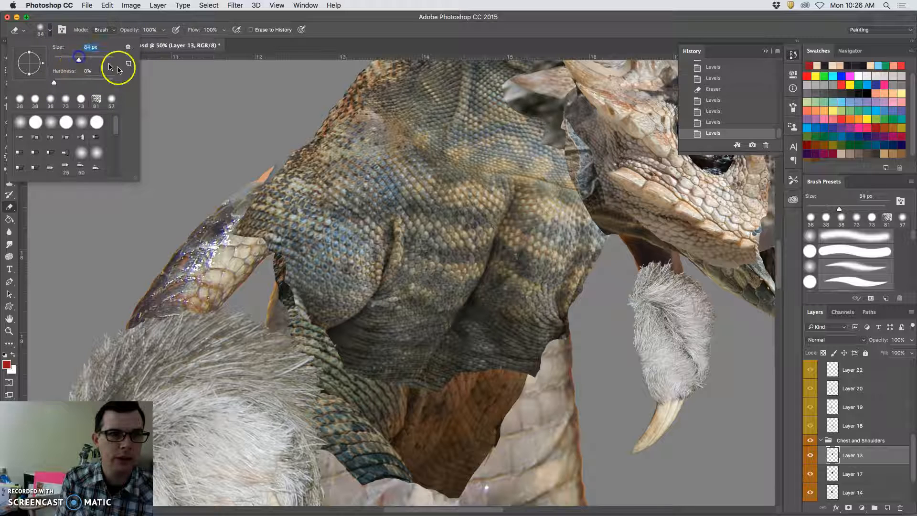
left_click(163, 31)
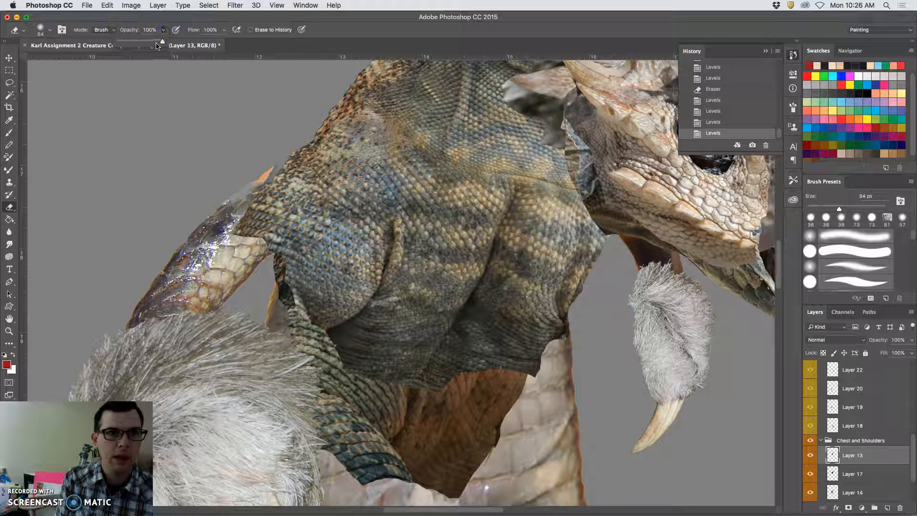
left_click(154, 42)
Step: Erase the hard edge of Layer 13 where the scaly shoulder overlaps the snake-textured upper arm
left_click(235, 236)
left_click(237, 236)
left_click(237, 235)
left_click(238, 235)
left_click(243, 238)
left_click(250, 240)
left_click(255, 242)
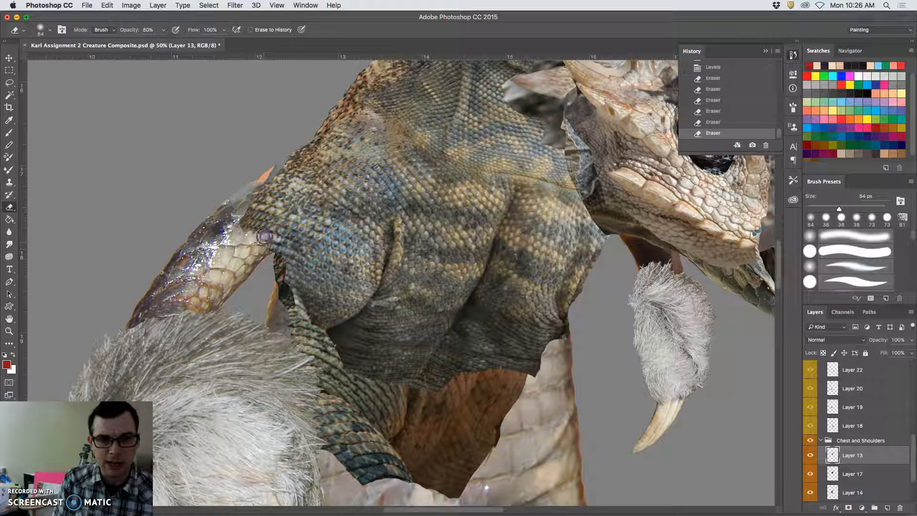
left_click(265, 238)
left_click(263, 233)
left_click(239, 229)
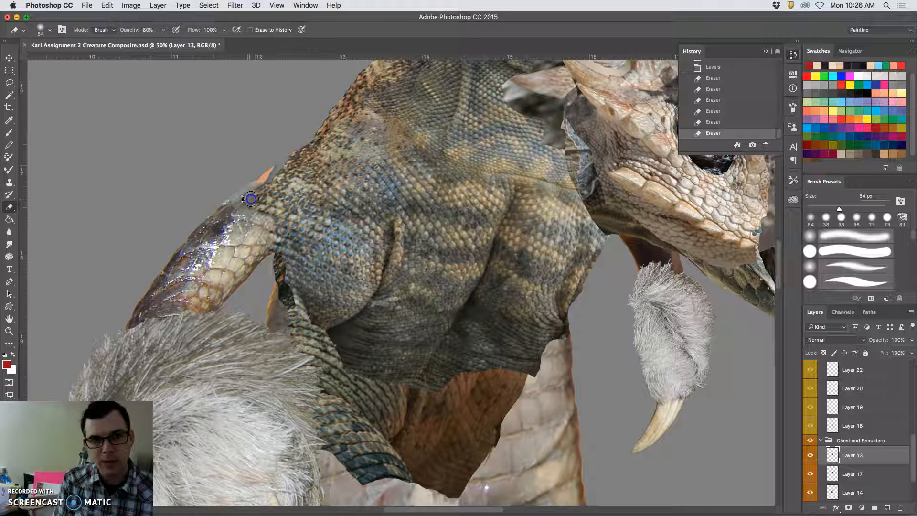
left_click(256, 203)
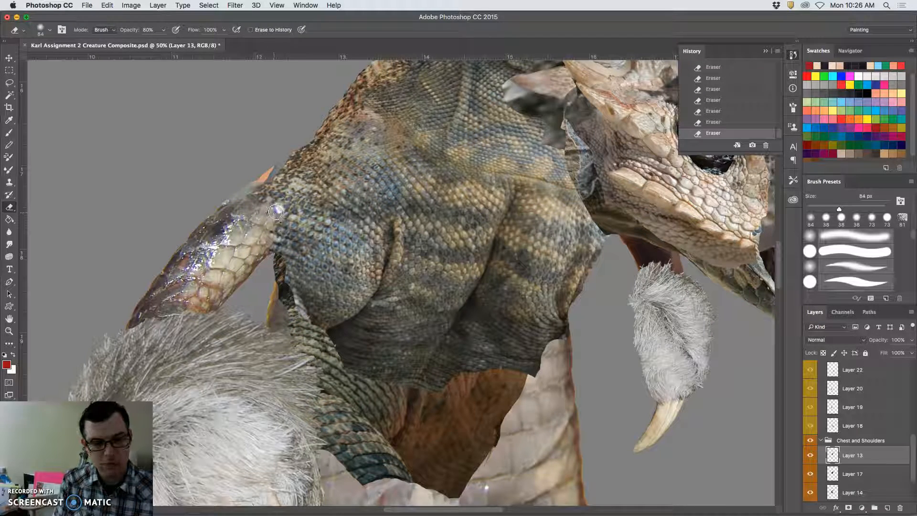
Step: Undo the last two eraser strokes and erase Layer 13's edge again where the shoulder meets the upper arm
key("alt+super+z")
key("alt+super+z")
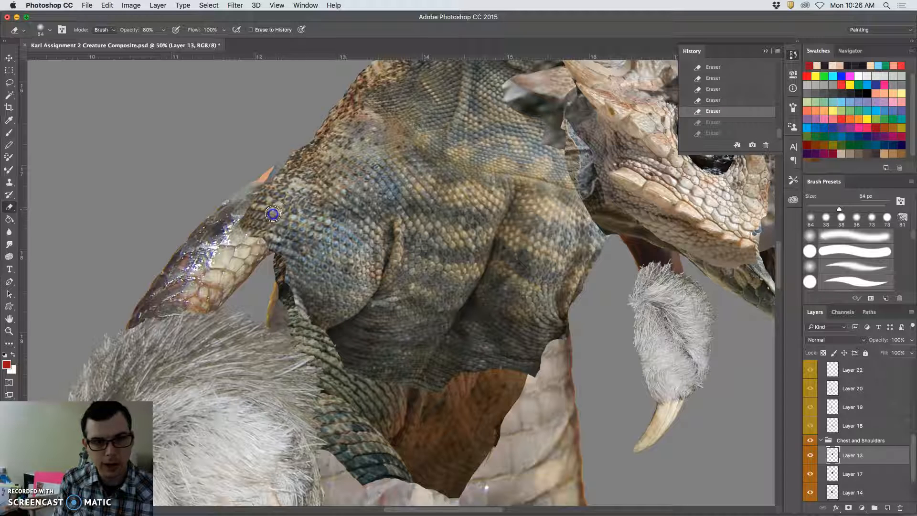
left_click(273, 212)
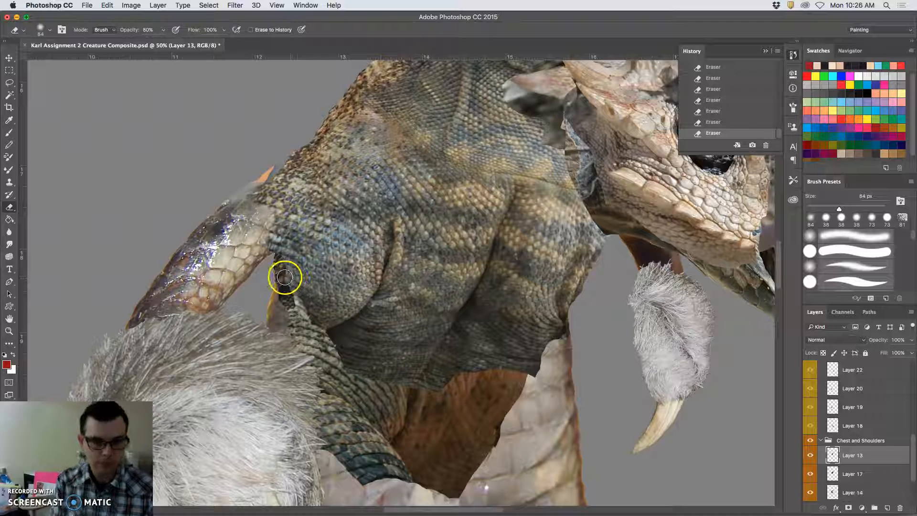
left_click_drag(284, 277, 284, 271)
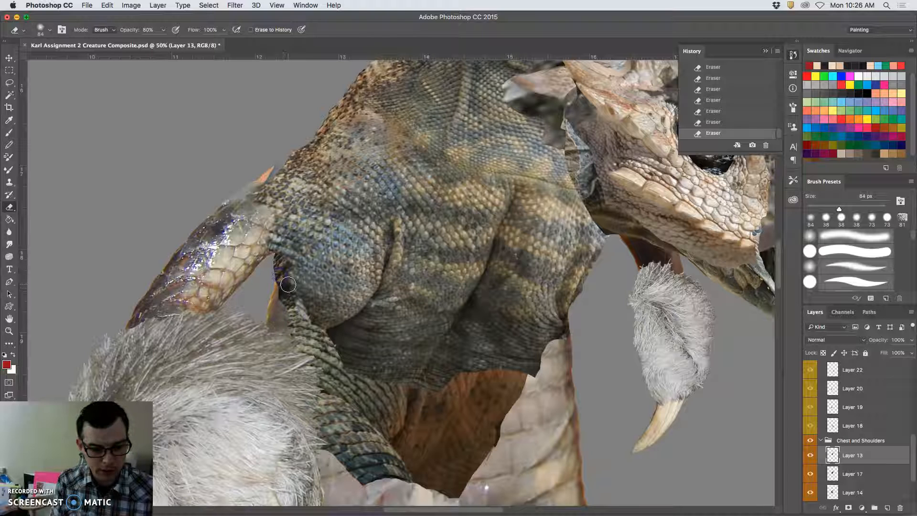
Step: Erase the dark edge of Layer 17 below the shoulder, down along the scaly strip beside the furry arm
left_click(282, 291, "super")
left_click_drag(279, 282, 280, 288)
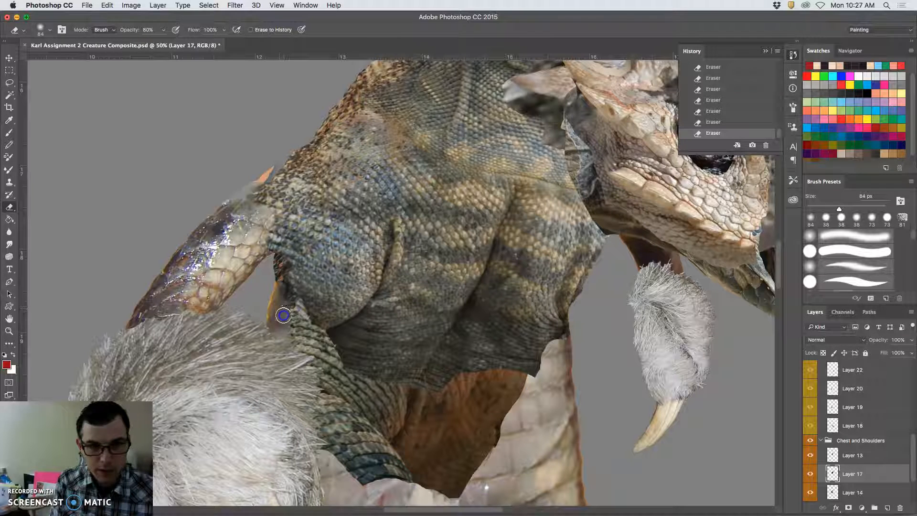
mouse_move(290, 304)
left_mouse_down()
mouse_move(303, 324)
mouse_move(359, 300)
mouse_move(383, 302)
mouse_move(348, 325)
mouse_move(367, 307)
mouse_move(361, 321)
mouse_move(462, 406)
mouse_move(472, 386)
mouse_move(509, 371)
mouse_move(484, 375)
mouse_move(480, 388)
mouse_move(389, 327)
mouse_move(336, 350)
mouse_move(341, 339)
mouse_move(306, 336)
mouse_move(294, 305)
mouse_move(348, 324)
mouse_move(341, 357)
left_mouse_up()
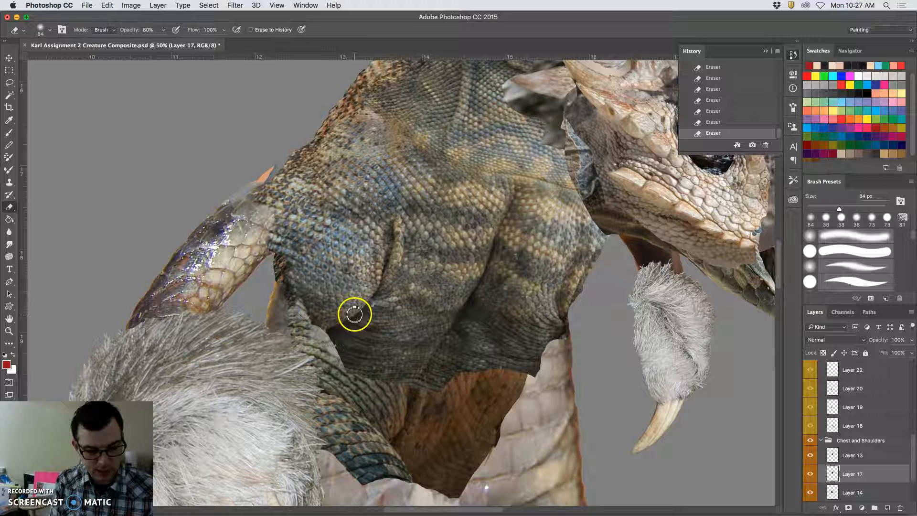
Step: Erase Layer 13's lower shoulder edge above the furry arm and soften the dark fold on the chest
key("alt+]")
mouse_move(339, 316)
left_mouse_down()
mouse_move(330, 344)
mouse_move(351, 329)
mouse_move(356, 346)
mouse_move(343, 379)
mouse_move(367, 298)
mouse_move(296, 310)
mouse_move(348, 303)
left_mouse_up()
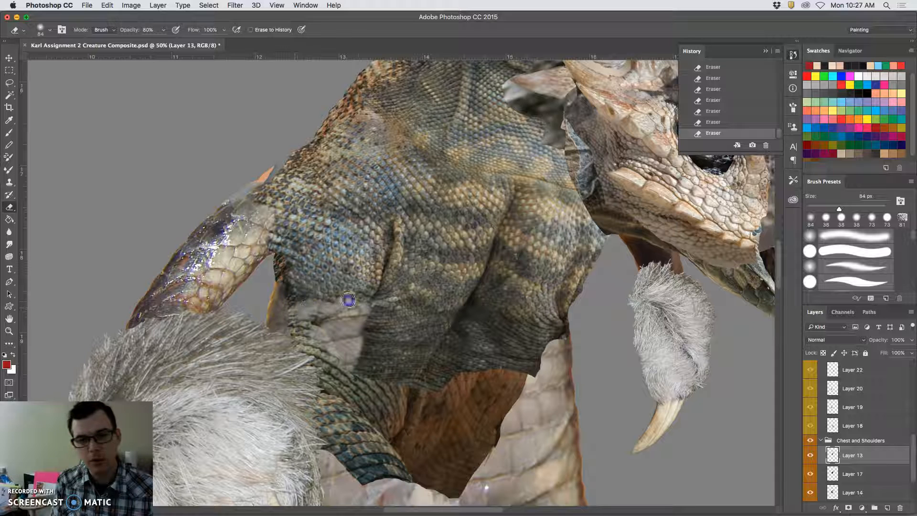
mouse_move(390, 249)
left_mouse_down()
mouse_move(398, 225)
mouse_move(388, 273)
mouse_move(417, 246)
left_mouse_up()
left_click(398, 237)
Step: Erase the leftover scaly strip and edge below the shoulder beside the furry arm, working on Layers 13 and 17
left_click(345, 303)
left_click_drag(334, 302, 324, 308)
mouse_move(328, 305)
left_mouse_down()
mouse_move(347, 414)
mouse_move(412, 435)
mouse_move(375, 372)
mouse_move(325, 331)
mouse_move(318, 336)
mouse_move(325, 330)
mouse_move(340, 341)
mouse_move(326, 348)
mouse_move(329, 361)
mouse_move(337, 338)
mouse_move(334, 375)
mouse_move(330, 343)
mouse_move(312, 325)
mouse_move(288, 323)
mouse_move(285, 309)
mouse_move(321, 332)
left_mouse_up()
left_click(853, 474)
left_click(319, 323, "super")
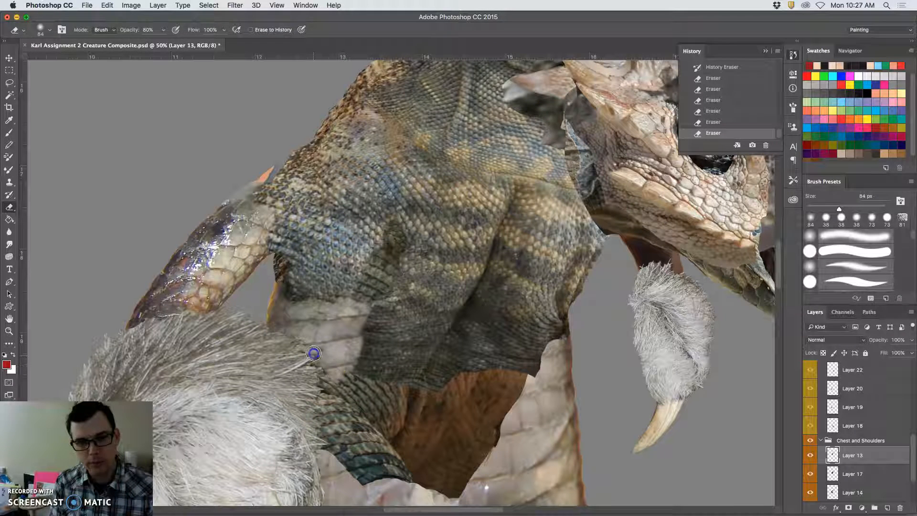
left_click_drag(332, 365, 333, 367)
Step: Select Layer 3 and erase its dark, blurry edge where the neck meets the head's rear spikes
left_click_drag(432, 284, 404, 352)
left_click_drag(388, 228, 293, 366)
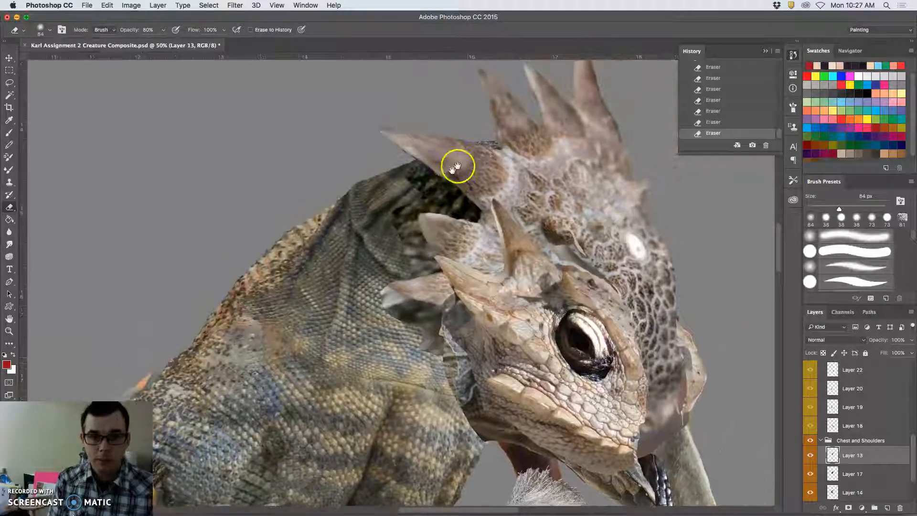
left_click(437, 207, "super")
left_click_drag(424, 196, 400, 216)
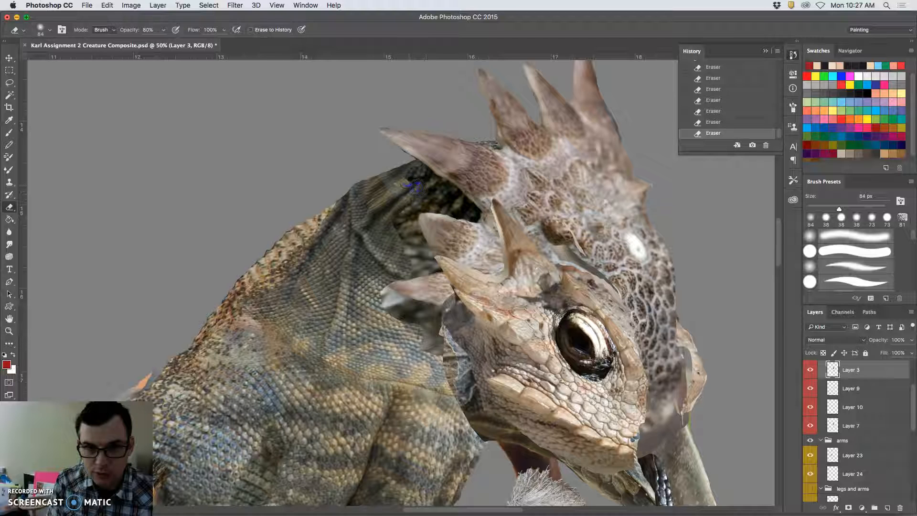
left_click_drag(414, 172, 428, 192)
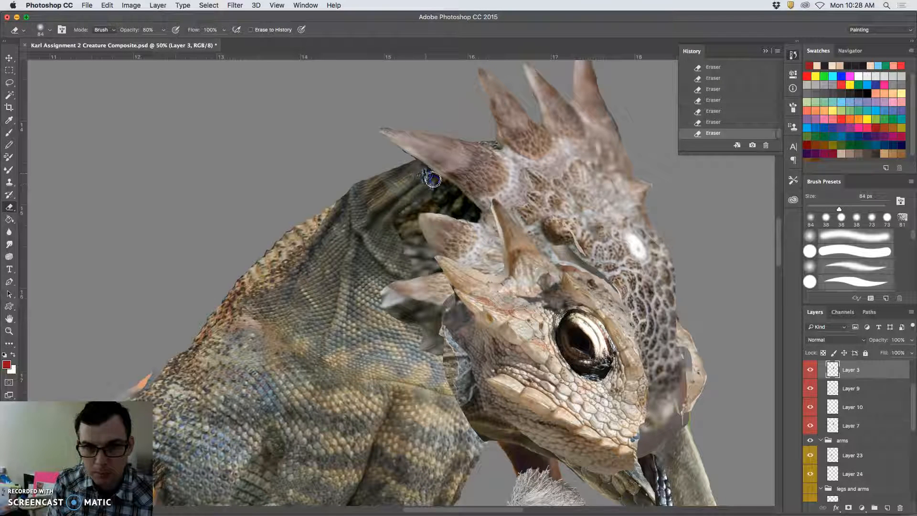
mouse_move(399, 220)
left_mouse_down()
mouse_move(418, 260)
mouse_move(407, 266)
mouse_move(417, 270)
left_mouse_up()
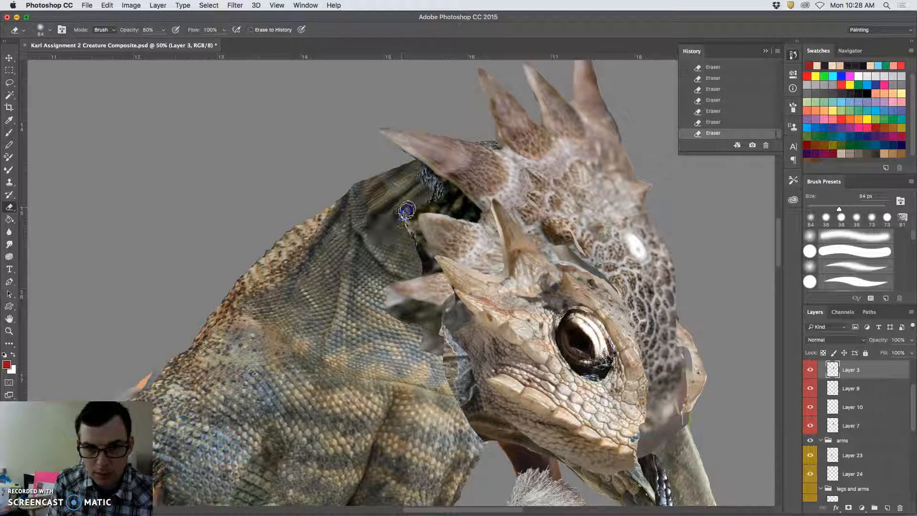
Step: Erase the leftover dark patches of Layers 7 and 3 along the neck behind the spikes
left_click(406, 215, "super")
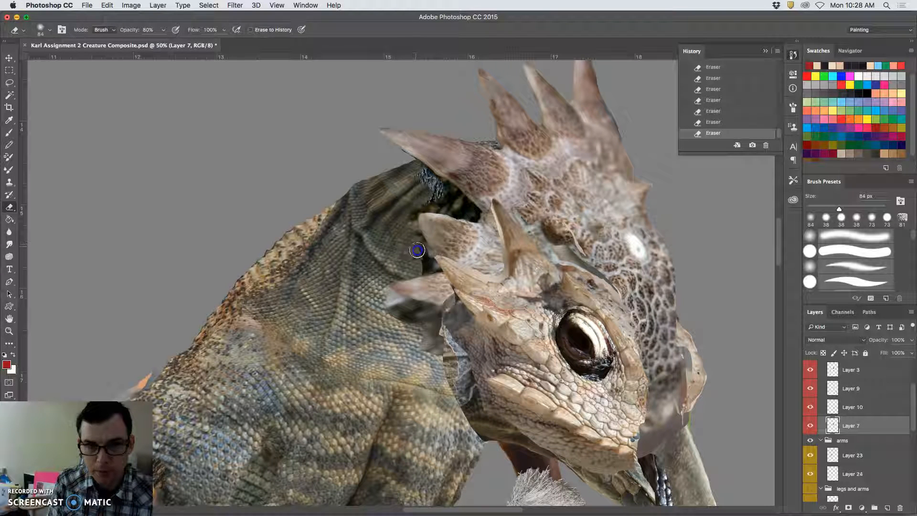
left_click(432, 189, "super")
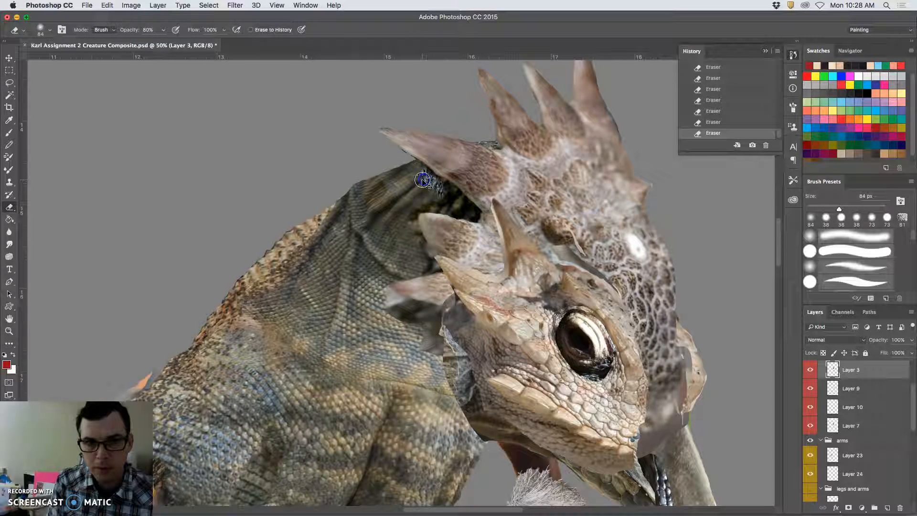
left_click(429, 180, "super")
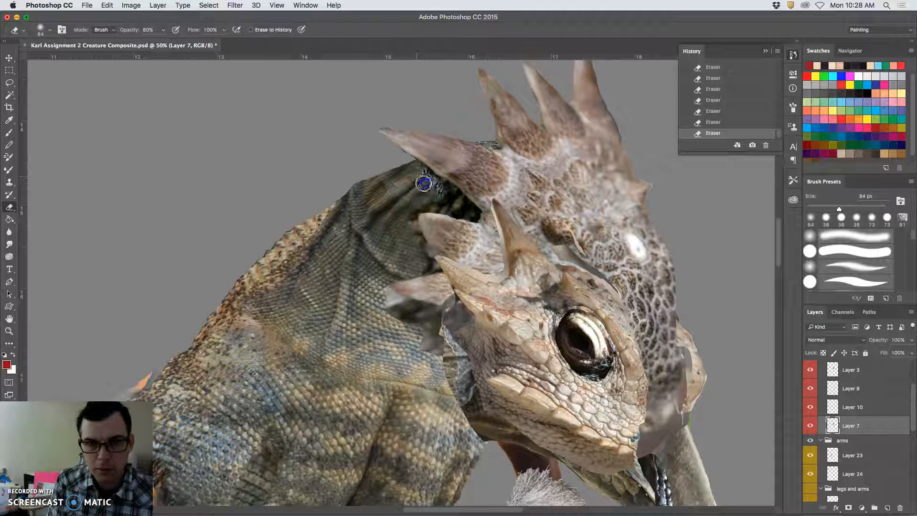
mouse_move(432, 198)
left_mouse_down()
mouse_move(416, 313)
mouse_move(418, 278)
mouse_move(430, 264)
mouse_move(413, 235)
mouse_move(421, 303)
mouse_move(390, 300)
left_mouse_up()
Step: Select Layer 3 and lasso the leftover neck patch under the lowest rear spike
left_click(429, 287, "super")
left_click(9, 83)
left_click_drag(421, 298, 397, 283)
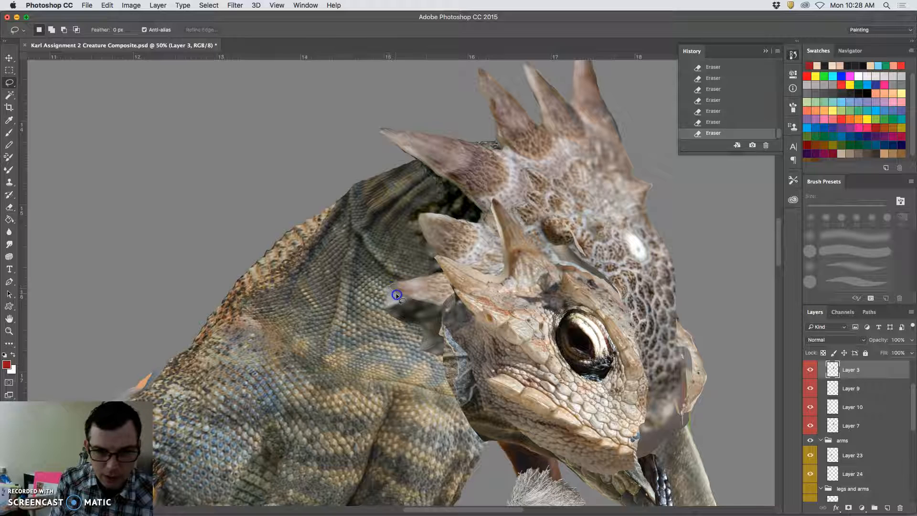
left_click(399, 285)
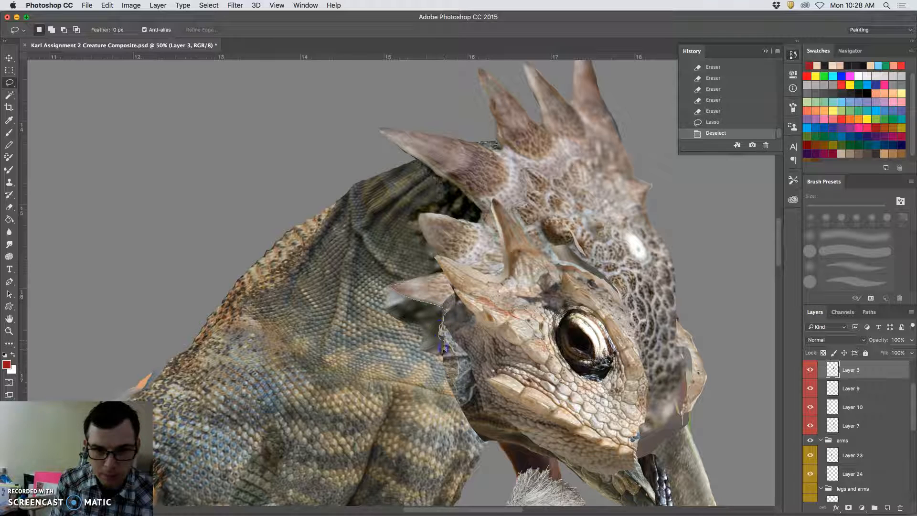
left_click_drag(361, 285, 391, 287)
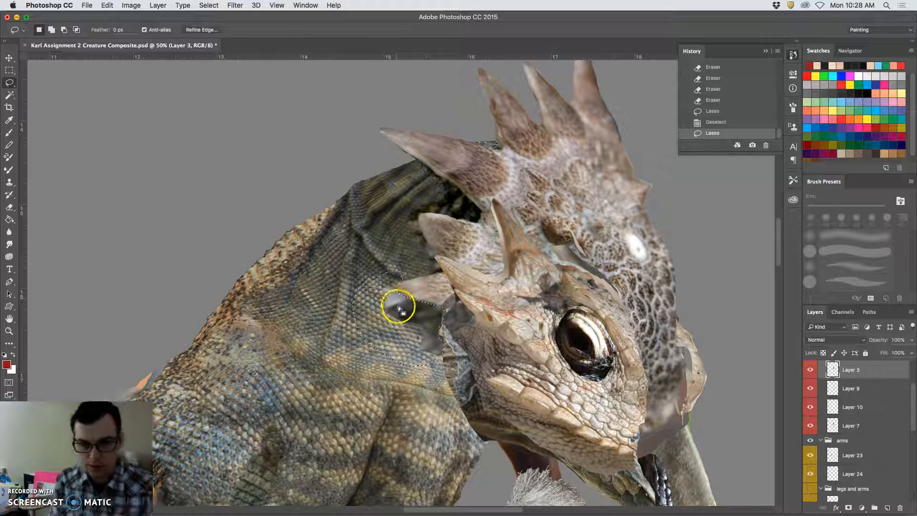
Step: Try to clear the lassoed patch from Layer 3, and undo the deselection and the clearing
key("Delete")
left_click(408, 261)
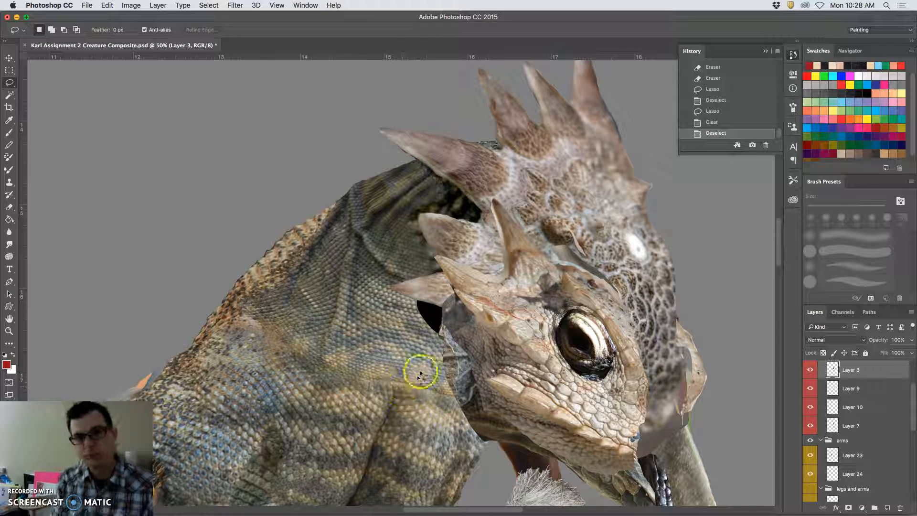
key("super+alt+z")
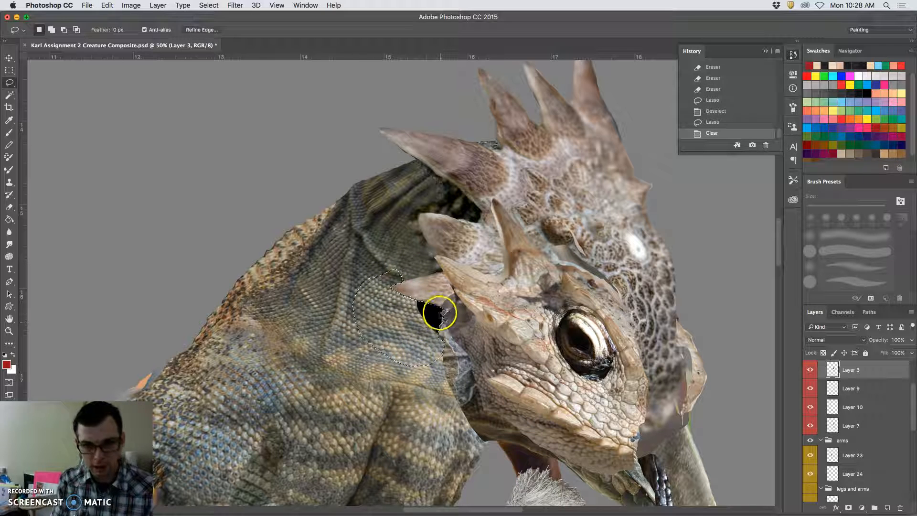
key("super+alt+z")
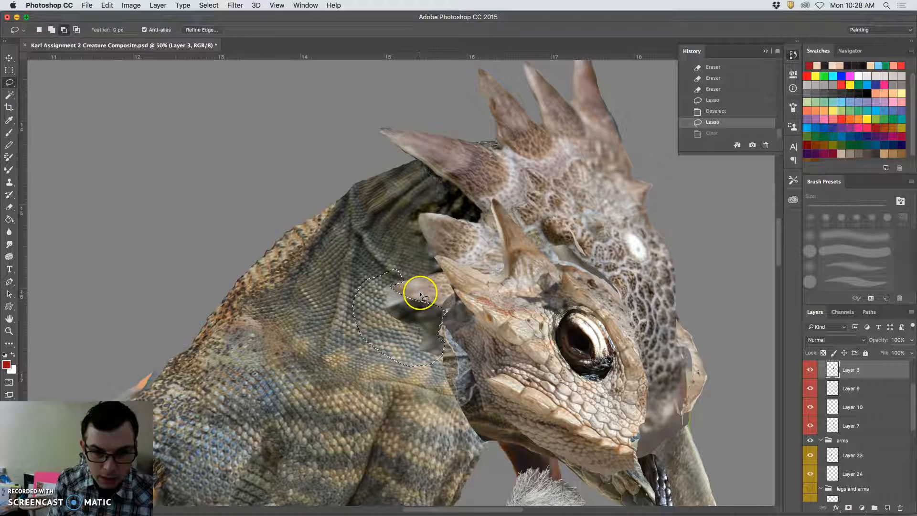
Step: Subtract the dark gap beside the face from the selection, clear the remaining patch from Layer 3 and deselect
mouse_move(451, 333)
left_mouse_down()
mouse_move(451, 308)
mouse_move(432, 299)
mouse_move(430, 311)
mouse_move(453, 302)
left_mouse_up()
key("Delete")
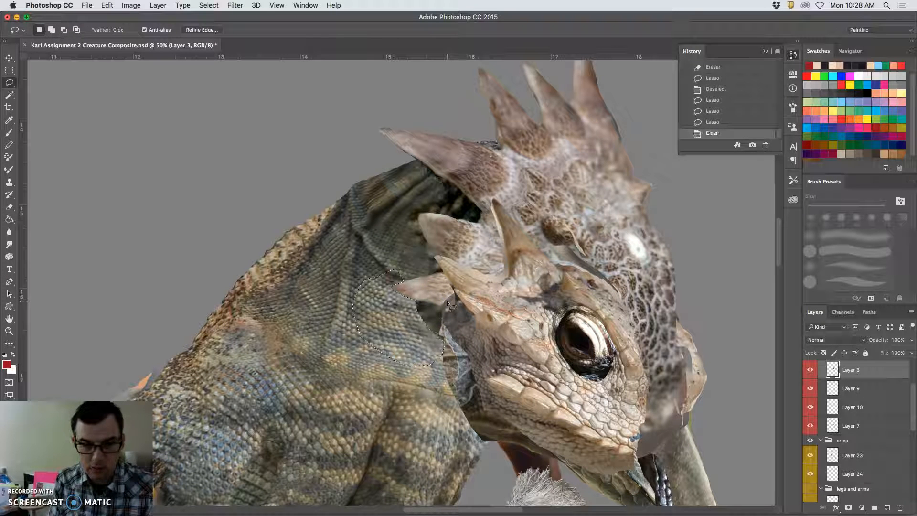
key("super+d")
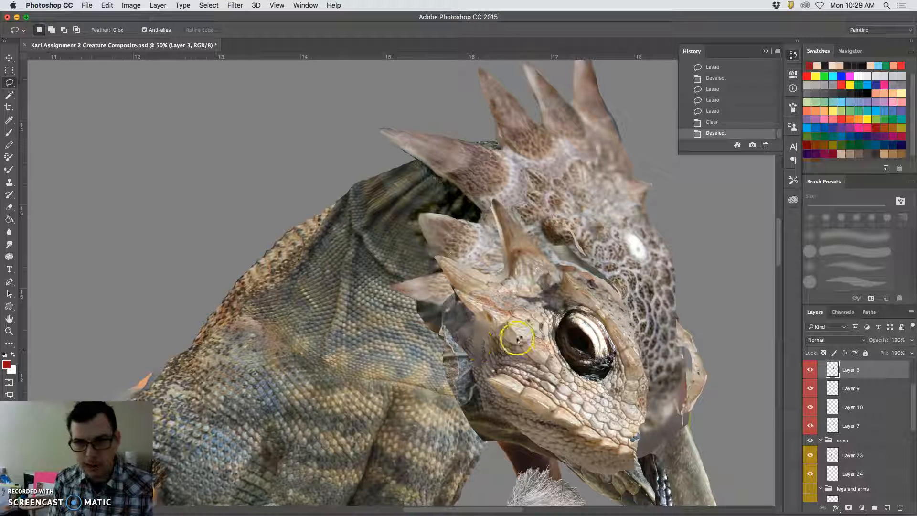
Step: Select Layer 11 and erase its edge beside the tip of the face's rear horn
left_click_drag(593, 315, 564, 250)
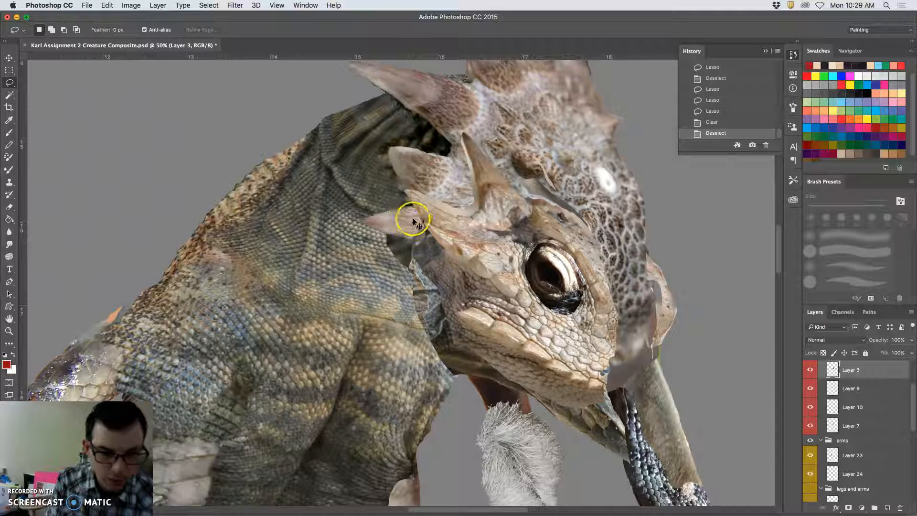
left_click(435, 214, "super")
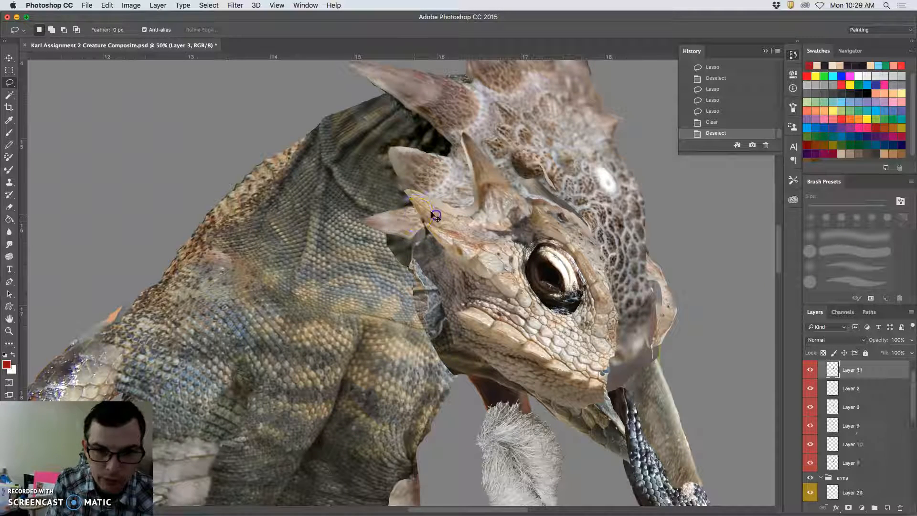
left_click(9, 207)
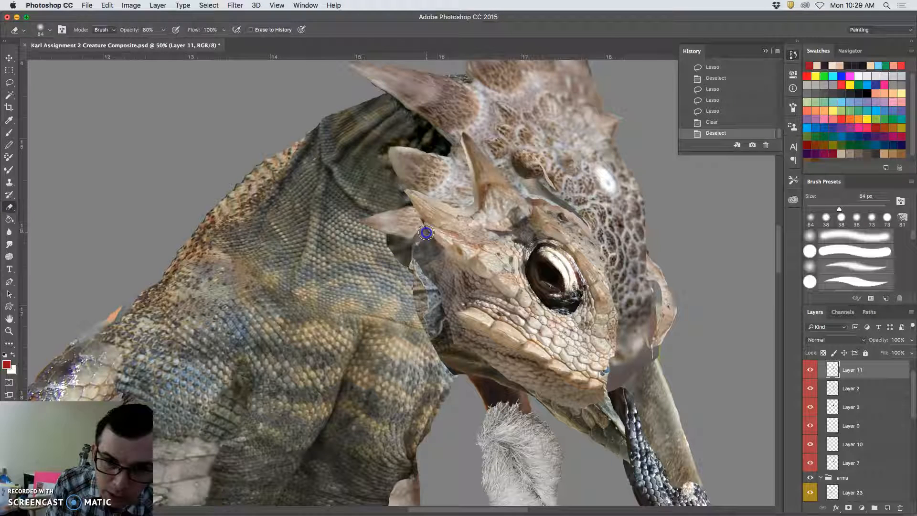
left_click(410, 205)
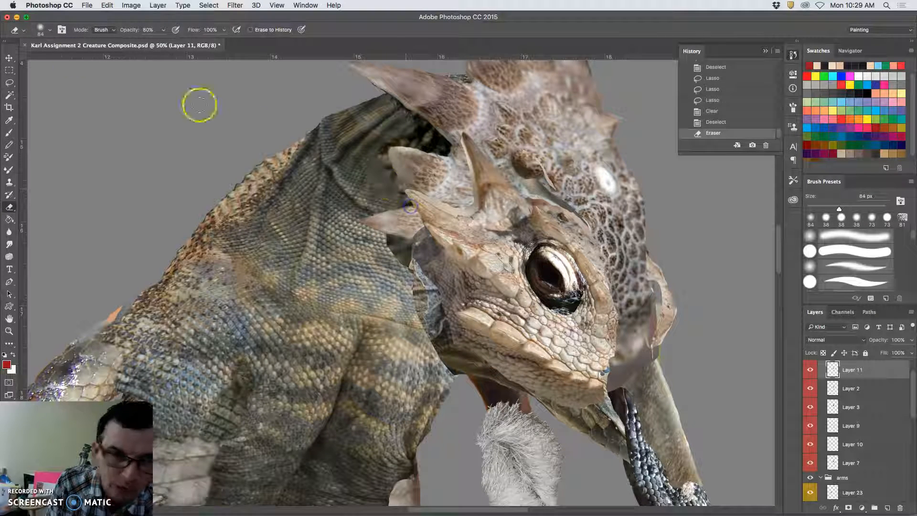
Step: Raise the eraser's hardness to about 78% and erase Layer 11's edges around the upright brow horn
left_click(40, 29)
left_click(78, 82)
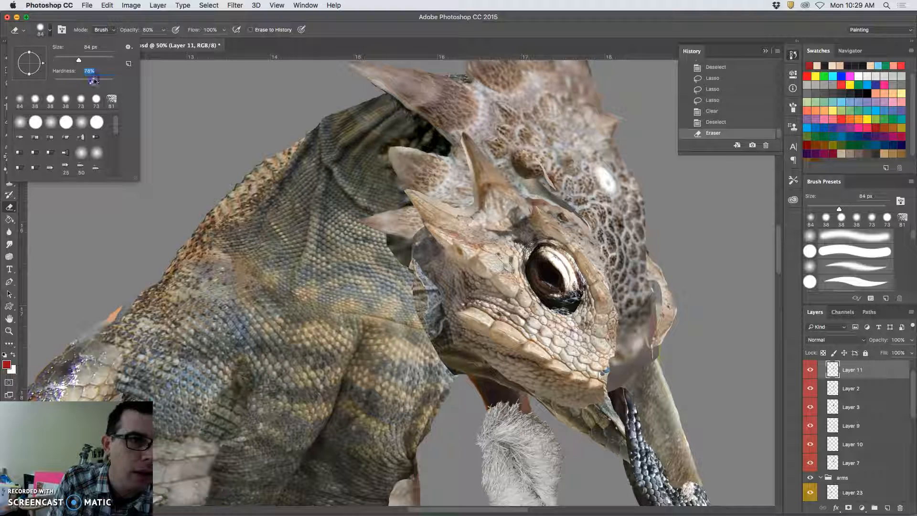
left_click(429, 189)
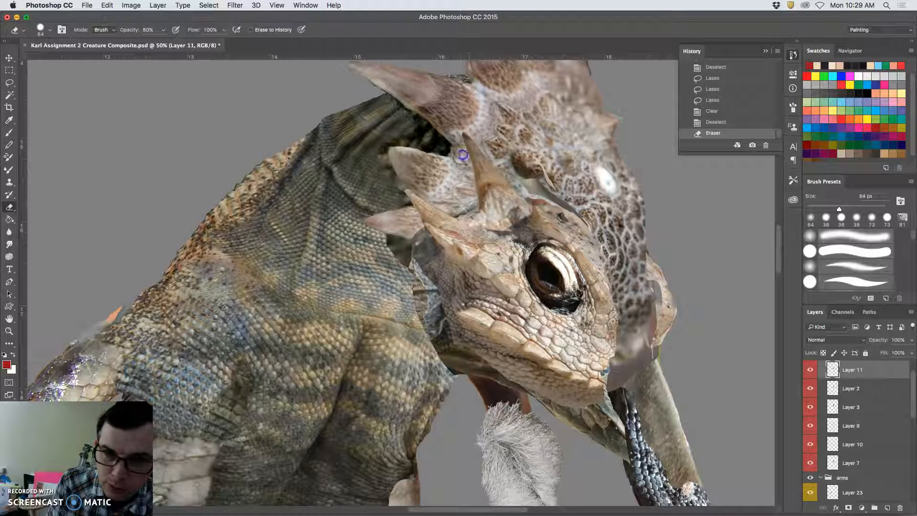
left_click(473, 133)
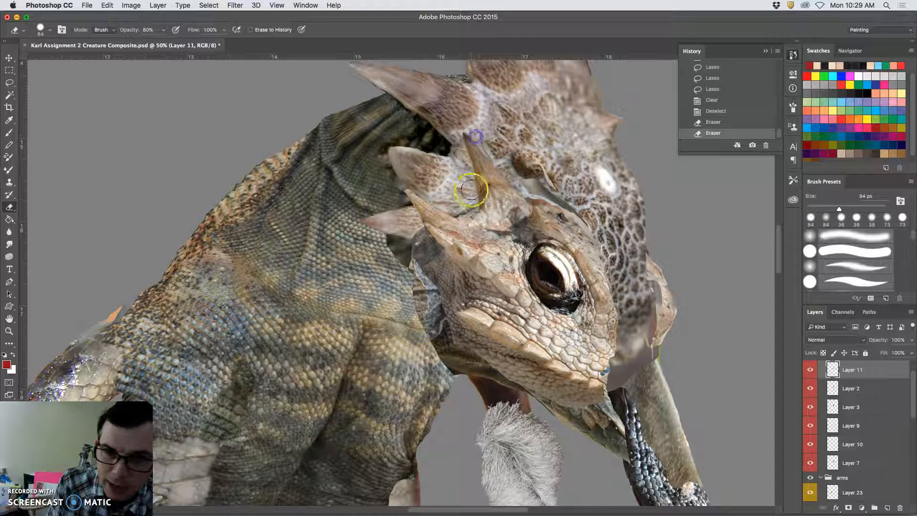
left_click_drag(463, 212, 495, 224)
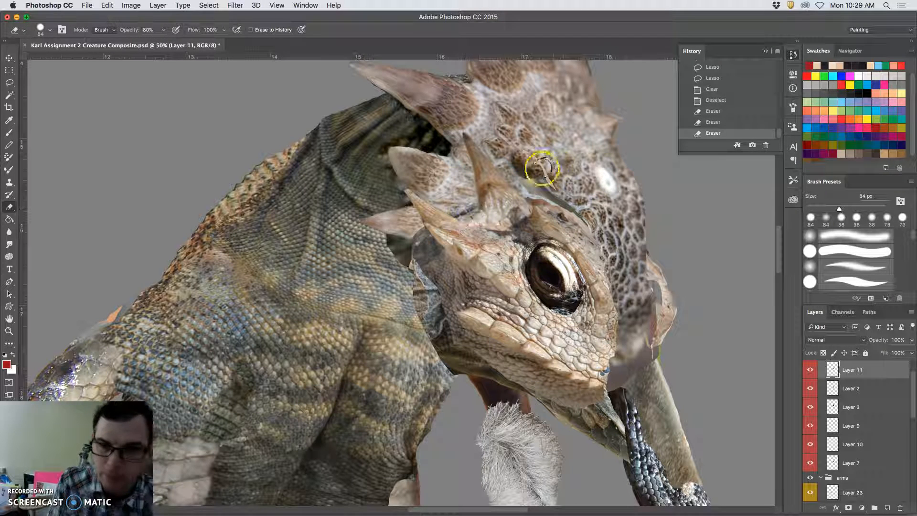
Step: Erase the hard edges of Layers 11 and 2 where the brow above the eye meets the spiked crest
left_click_drag(538, 178, 540, 182)
left_click(533, 186, "super")
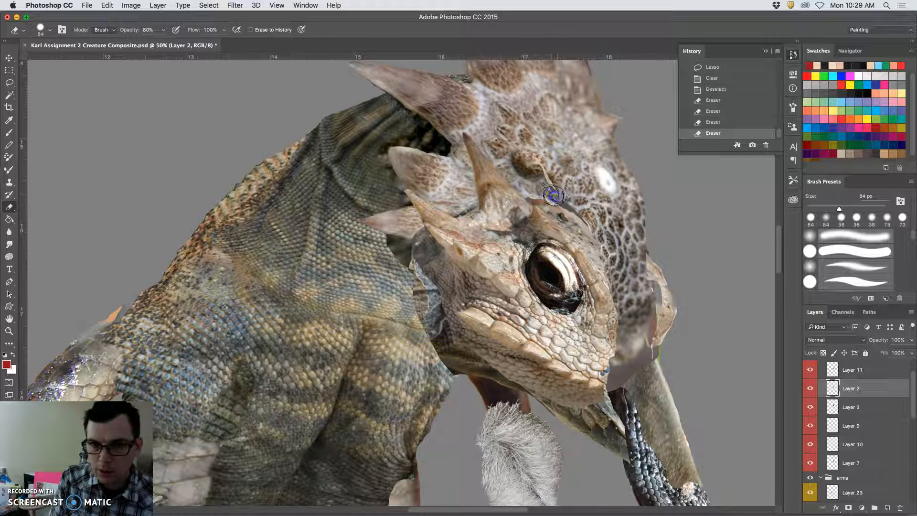
left_click_drag(595, 236, 539, 165)
left_click(549, 180, "super")
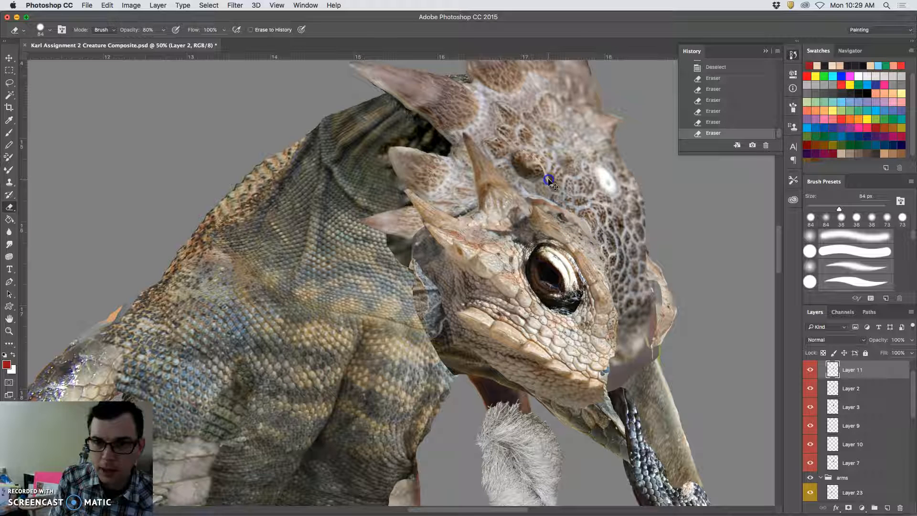
left_click_drag(554, 208, 553, 224)
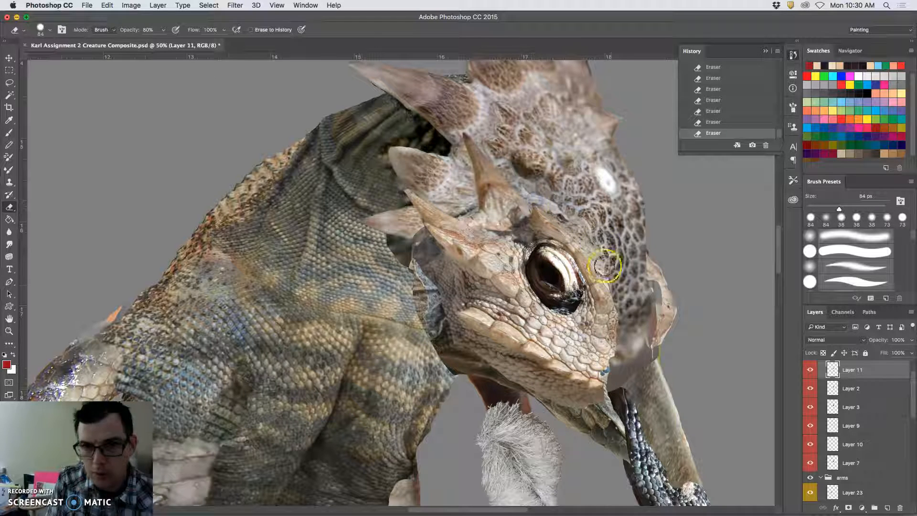
Step: Select Layer 2 at the back edge of the jaw and save the composite
left_click_drag(616, 313, 574, 271)
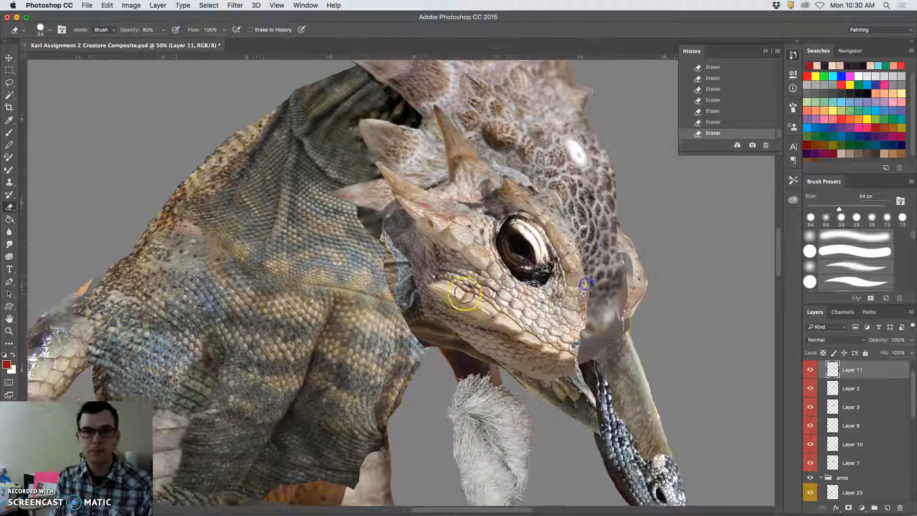
left_click(397, 271, "super")
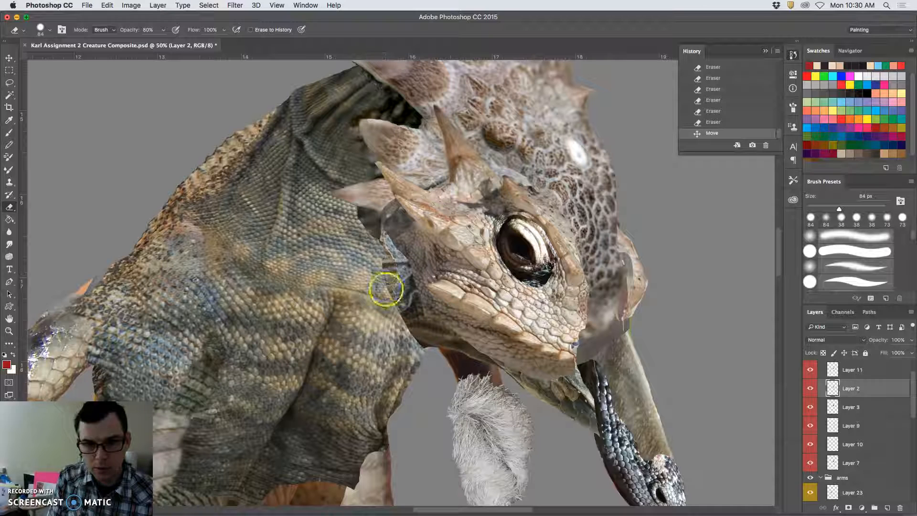
key("super+minus")
key("super+minus")
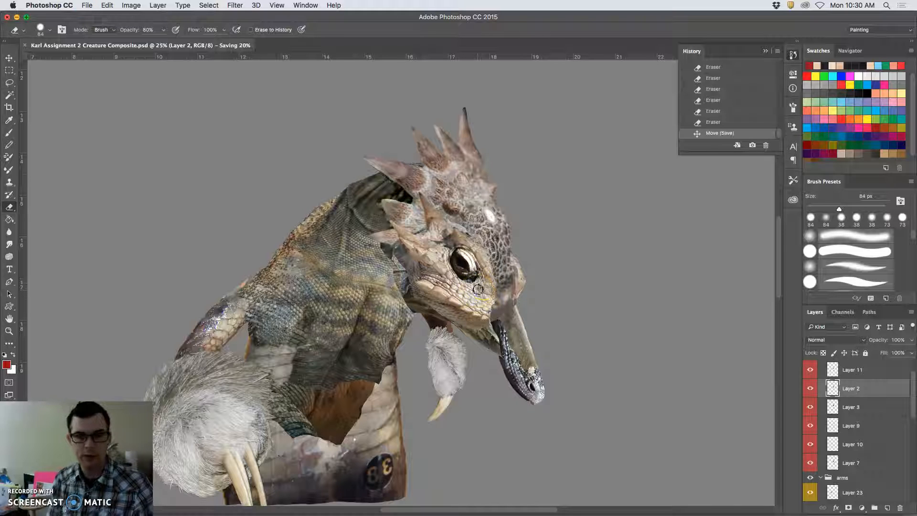
Step: Add a new layer above the Head group and name it CLONE STAMP
scroll(871, 411, "up", 2)
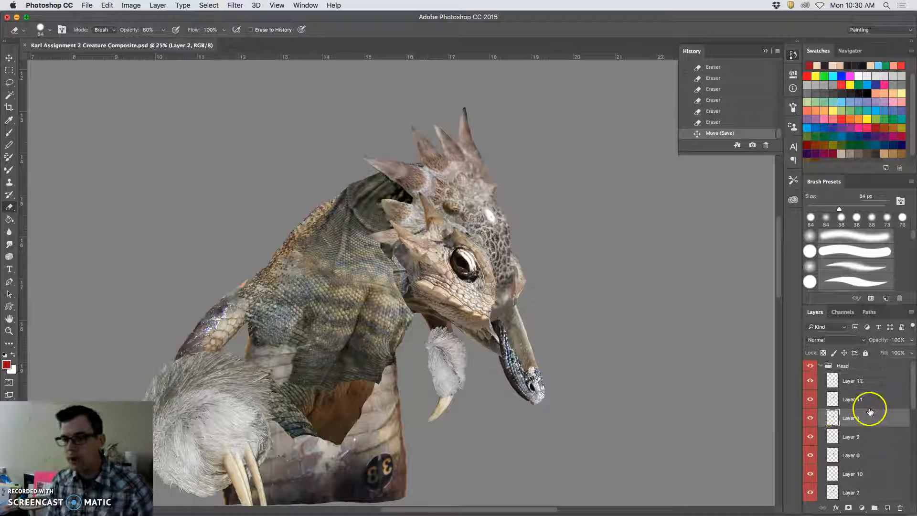
left_click(868, 366)
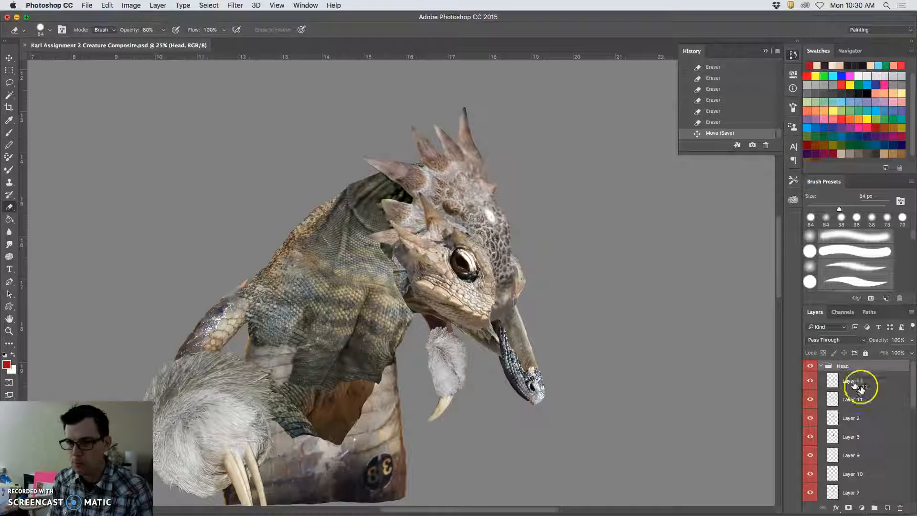
left_click(887, 508)
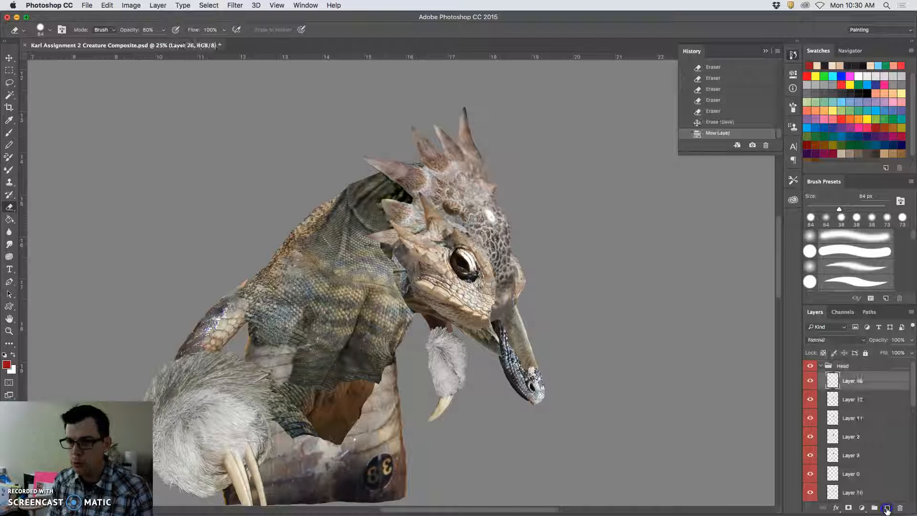
left_click_drag(872, 441, 851, 363)
left_click(845, 370)
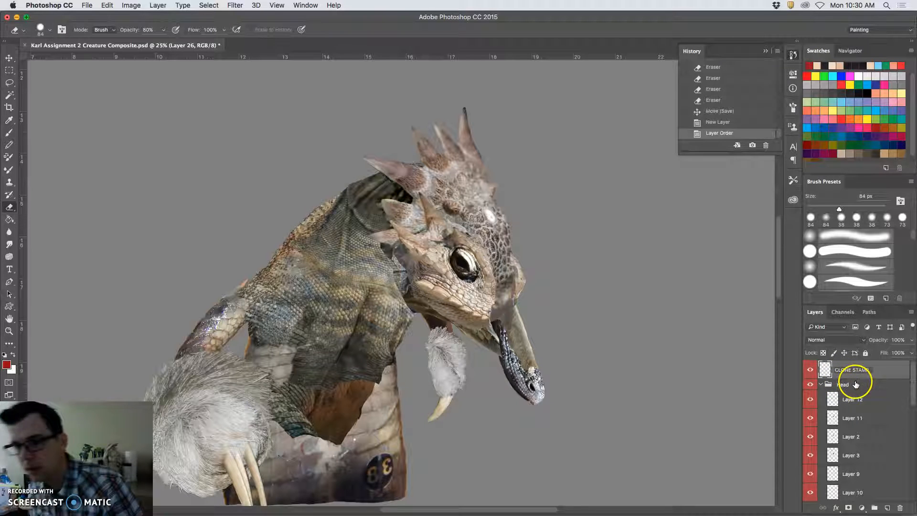
Step: Confirm the CLONE STAMP layer's name and switch to the Clone Stamp tool with sampling from All Layers
left_click(886, 377)
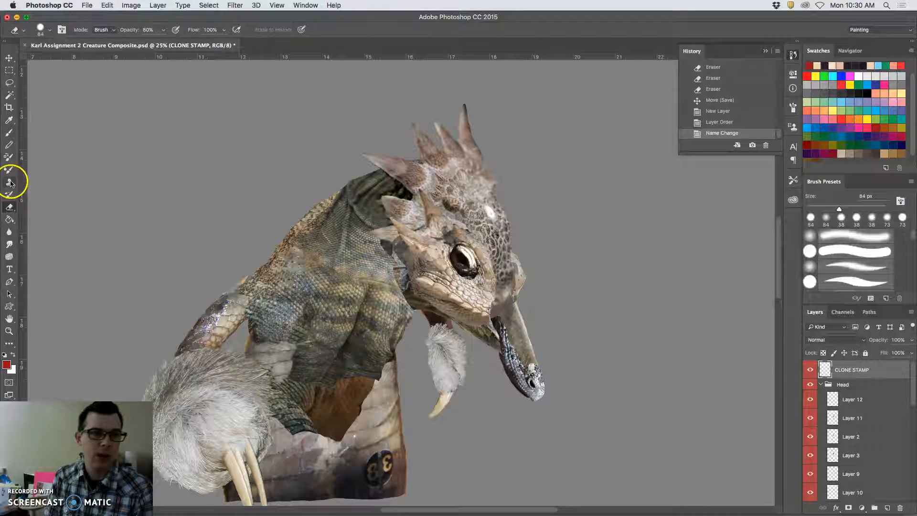
left_click(10, 183)
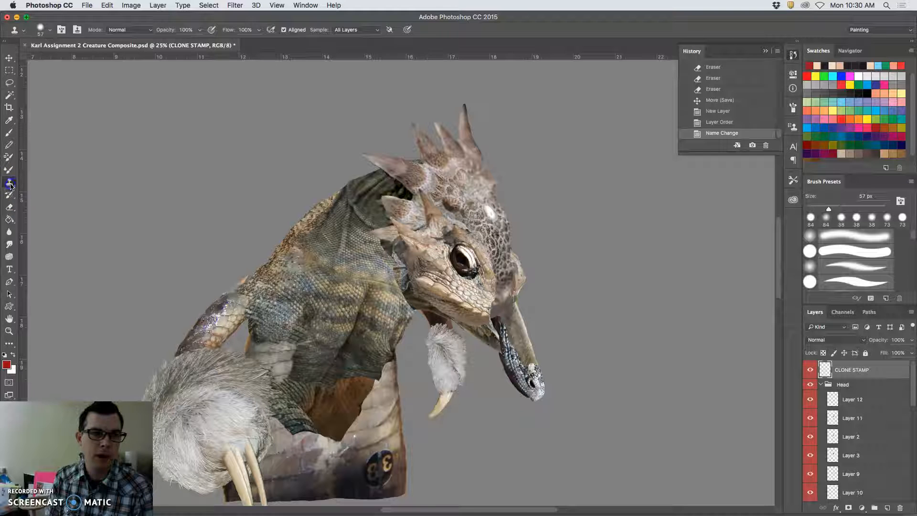
mouse_move(9, 185)
left_mouse_down()
mouse_move(30, 191)
mouse_move(32, 182)
left_mouse_up()
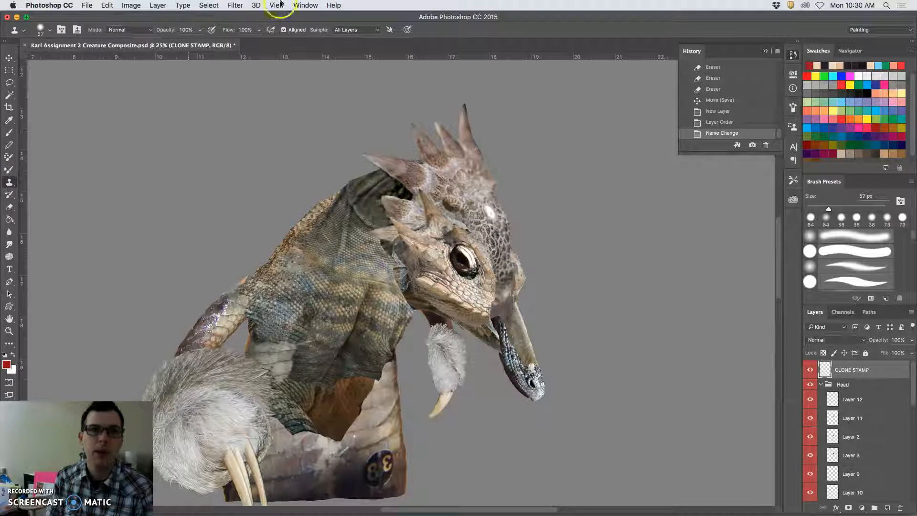
left_click(366, 30)
left_click(354, 31)
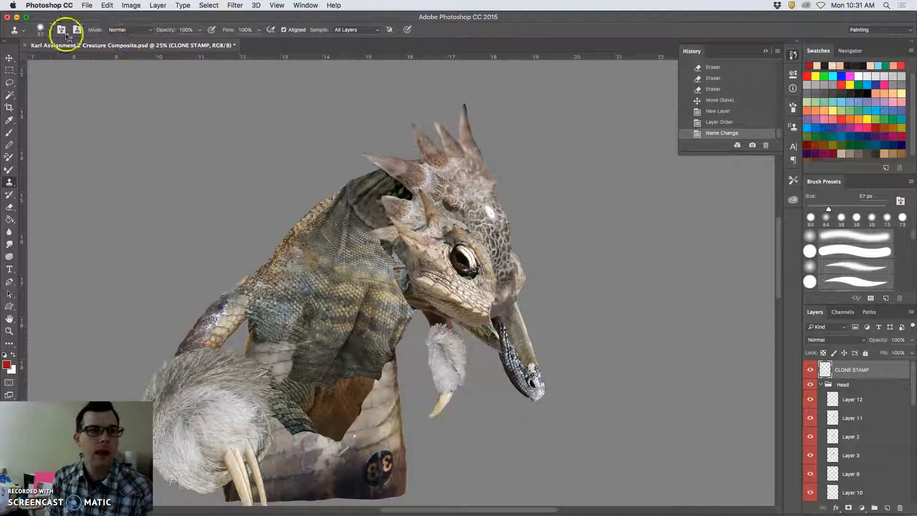
Step: Set the Clone Stamp brush size to 108 px
left_click(50, 32)
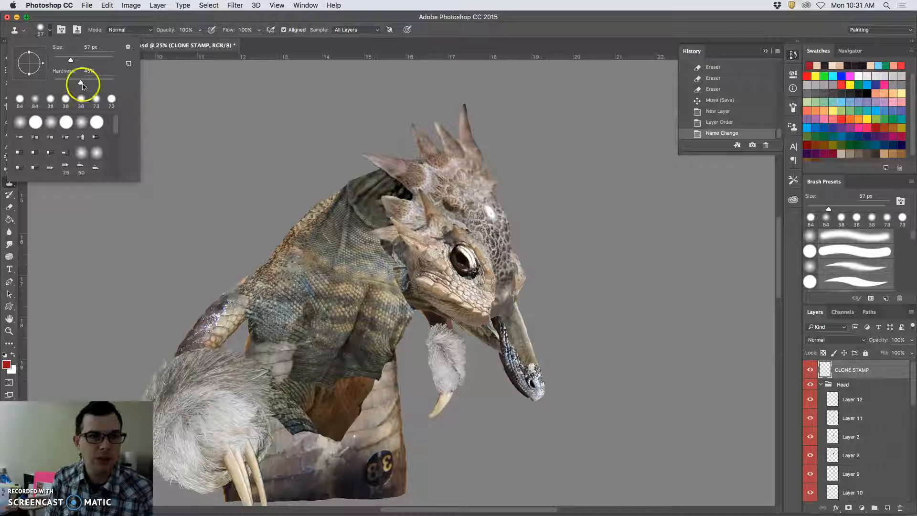
left_click_drag(71, 60, 73, 62)
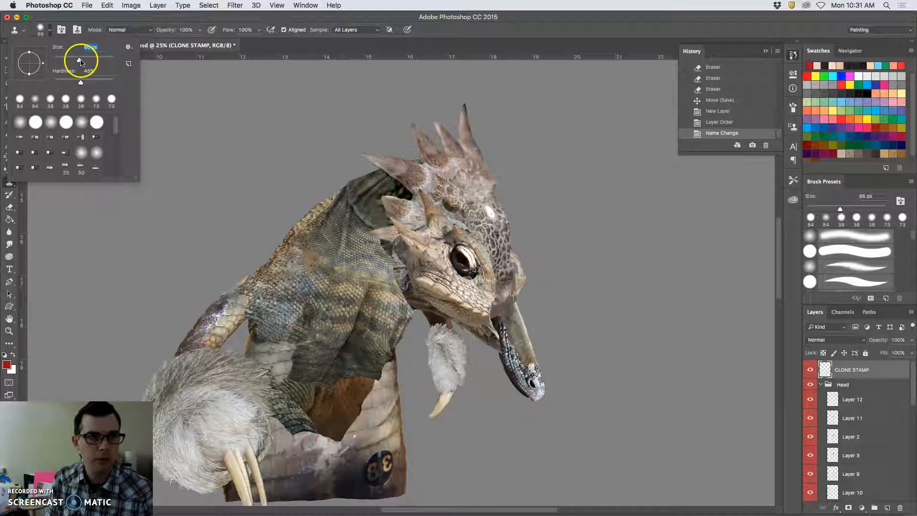
left_click_drag(82, 61, 86, 62)
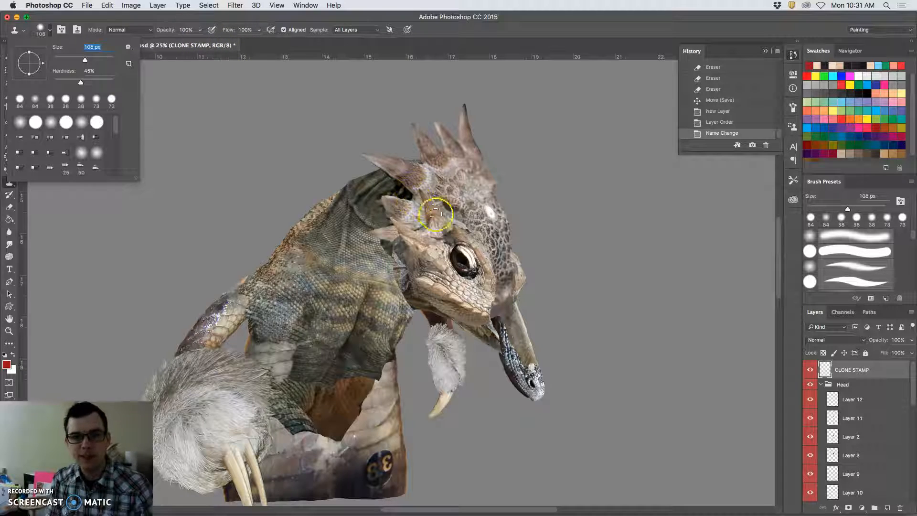
Step: Try cloning the eye and surrounding scales onto the empty canvas beside the head, and undo the test
key("super+equal")
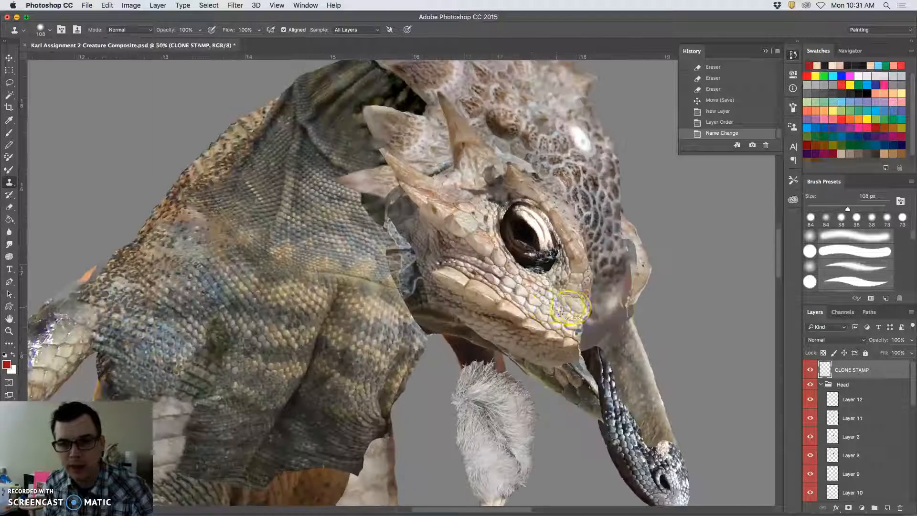
scroll(584, 307, "right", 2)
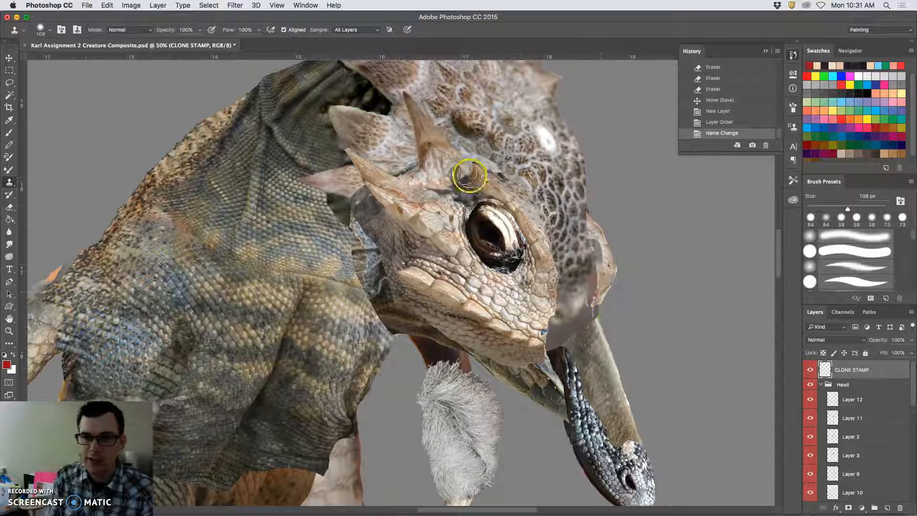
key("3")
key("0")
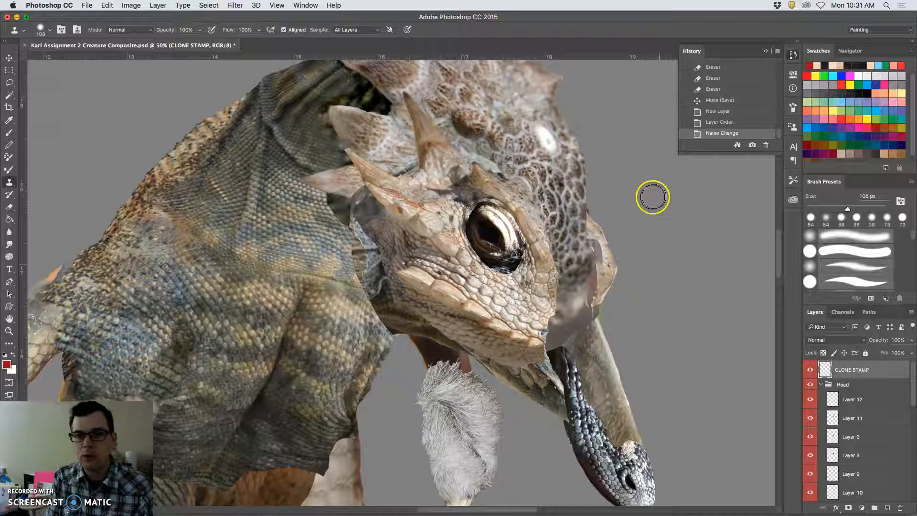
left_click_drag(466, 200, 353, 211)
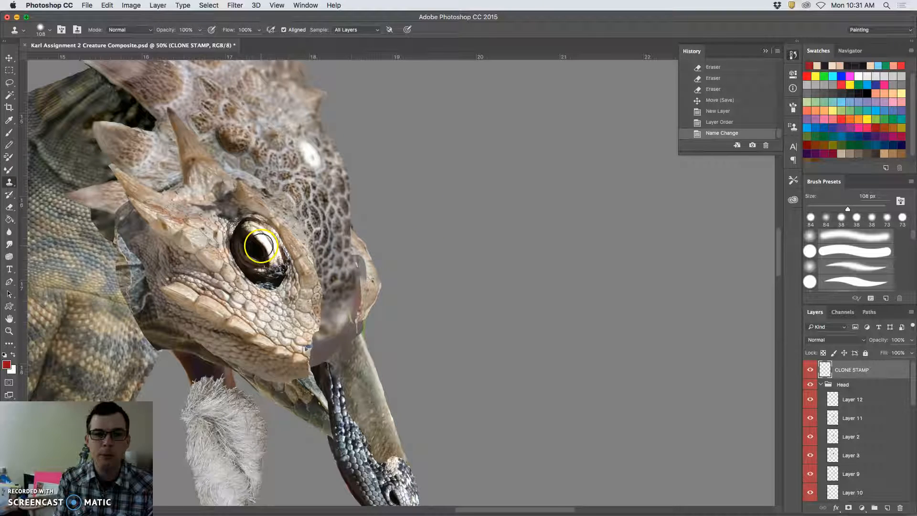
left_click(254, 248, "alt")
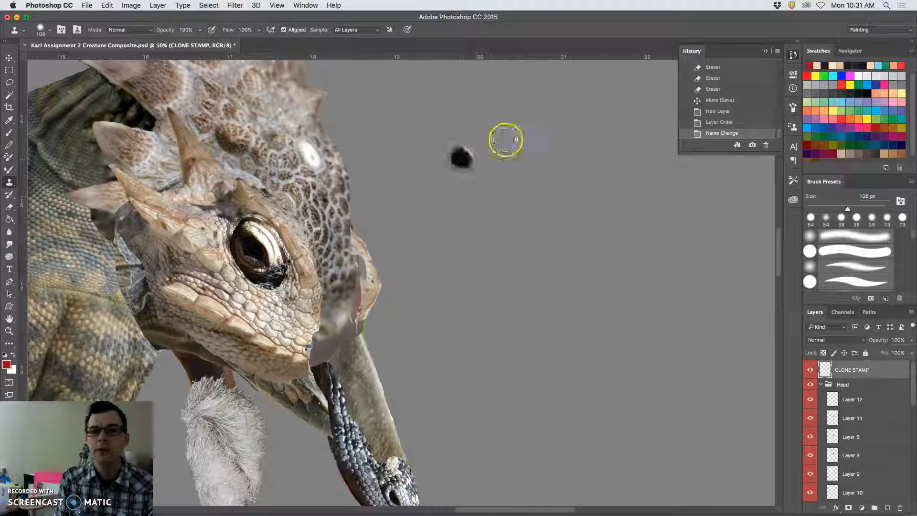
mouse_move(502, 159)
left_mouse_down()
mouse_move(498, 144)
mouse_move(516, 187)
mouse_move(493, 130)
mouse_move(521, 148)
mouse_move(567, 301)
mouse_move(521, 244)
left_mouse_up()
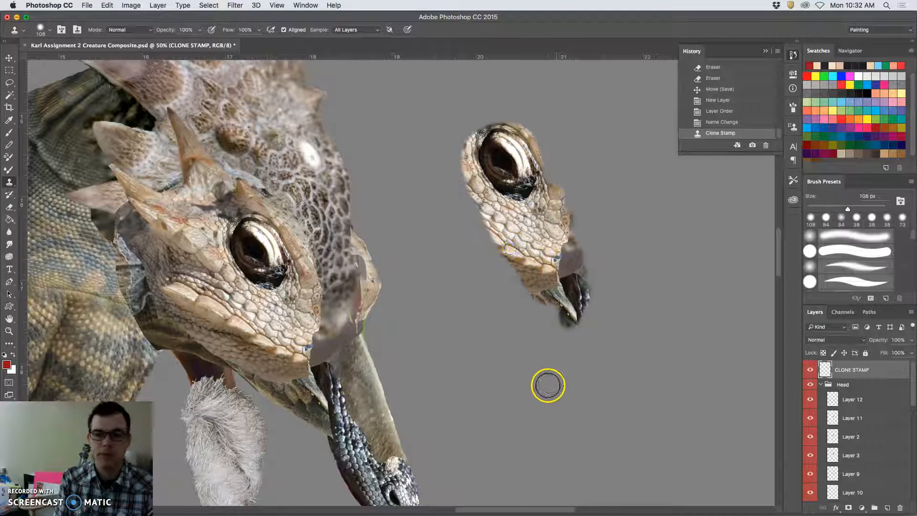
left_click(810, 370)
left_click(811, 370)
key("super+z")
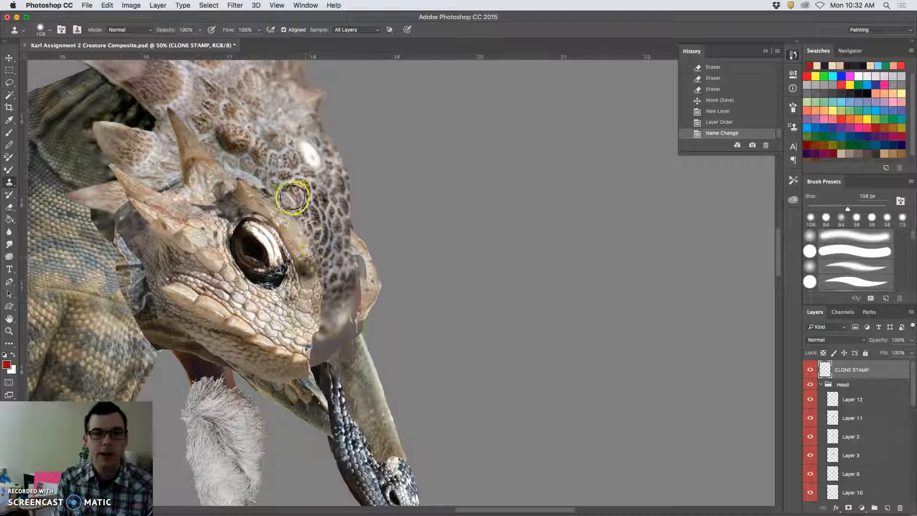
Step: Clone the pale cheek scales from below the eye over the smooth gap between the cheek and the snout
left_click_drag(327, 266, 377, 197)
left_click(300, 235, "alt")
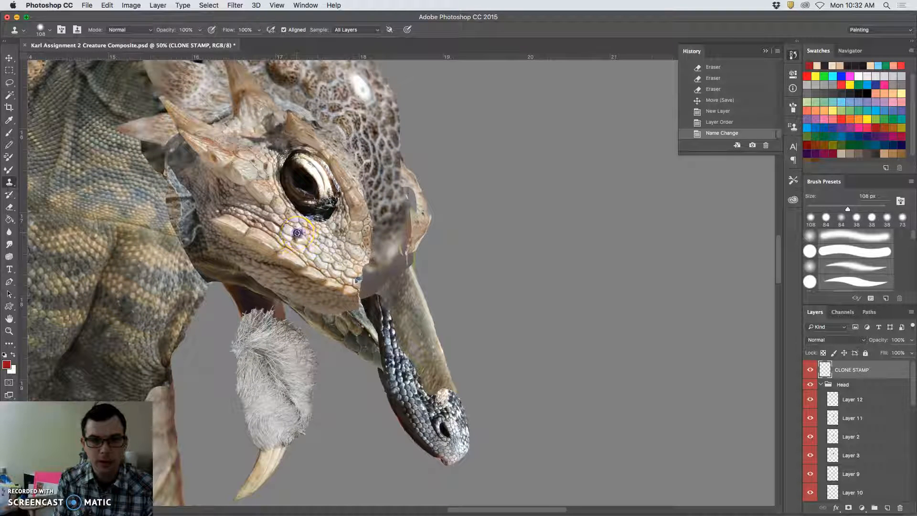
left_click(369, 276)
mouse_move(374, 283)
left_mouse_down()
mouse_move(370, 265)
mouse_move(417, 341)
mouse_move(366, 253)
left_mouse_up()
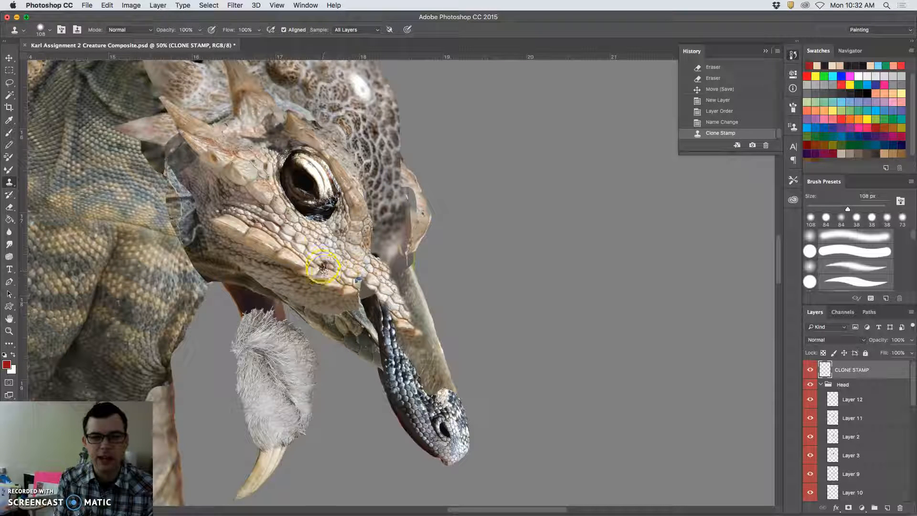
left_click(369, 248)
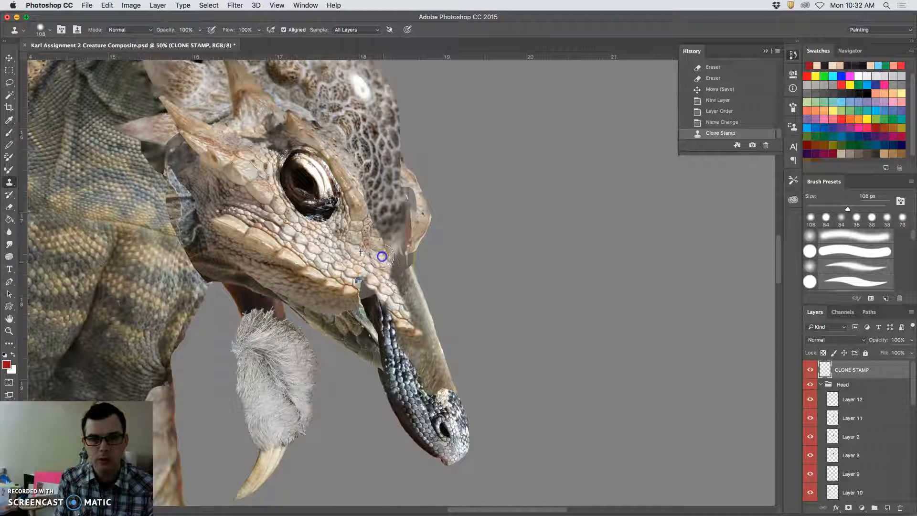
left_click_drag(392, 277, 393, 280)
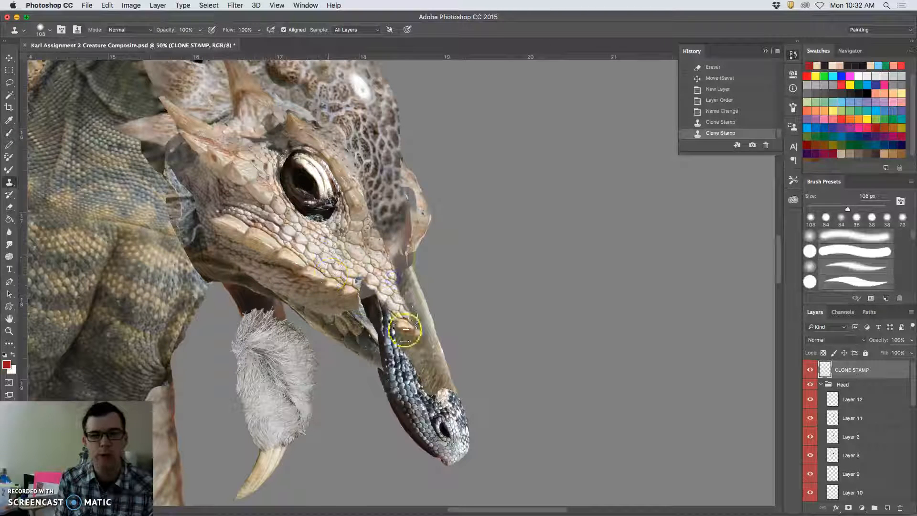
Step: Clone the crest's dark spotted scales down toward the snout and cover the smooth patches beside the far brow
left_click(371, 128, "alt")
mouse_move(377, 204)
left_mouse_down()
mouse_move(385, 233)
mouse_move(368, 187)
mouse_move(391, 218)
mouse_move(398, 255)
mouse_move(382, 150)
mouse_move(401, 255)
left_mouse_up()
left_click(383, 151, "alt")
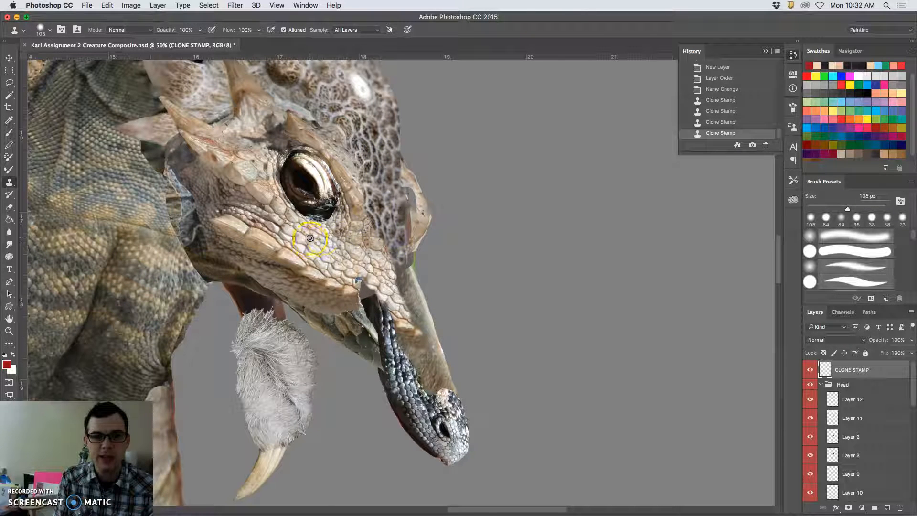
left_click_drag(325, 238, 349, 219)
mouse_move(408, 197)
left_mouse_down()
mouse_move(406, 243)
mouse_move(394, 213)
left_mouse_up()
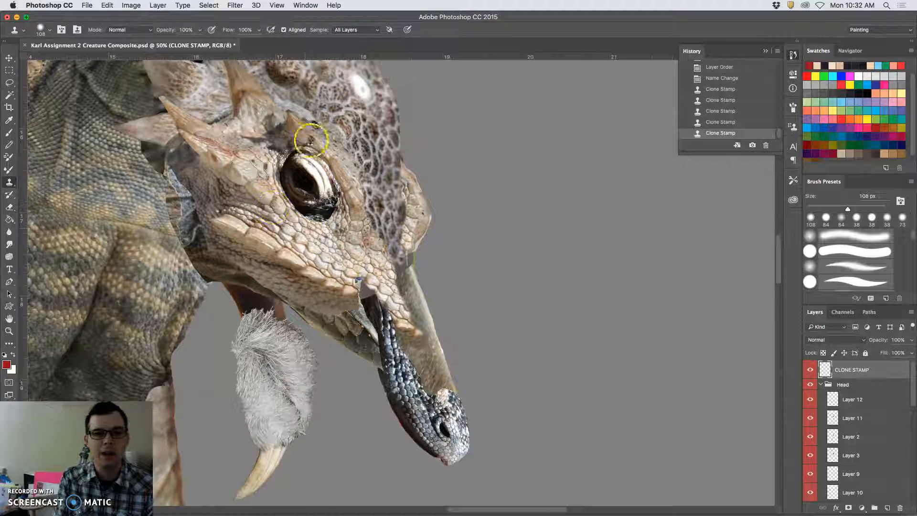
Step: Clone face scales and the eye's pale rim onto the upper snout just beyond the cheek
left_click(334, 148, "alt")
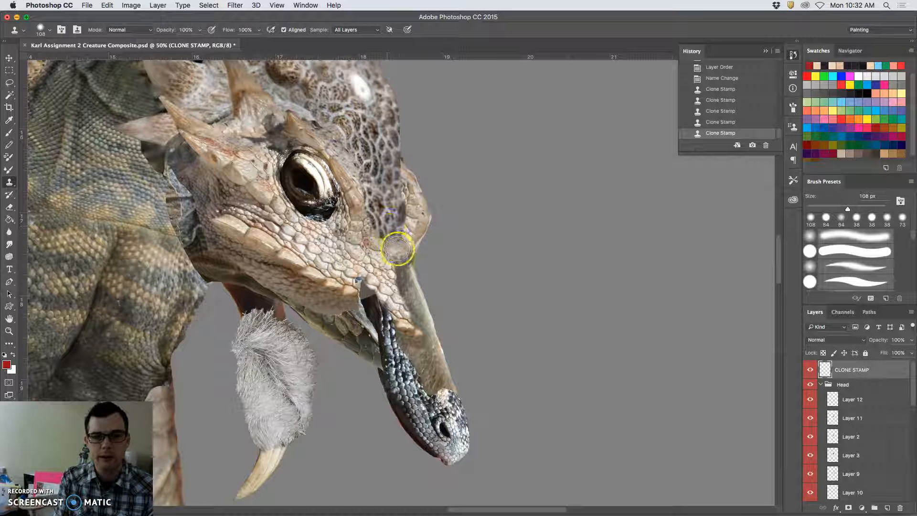
left_click(354, 211, "alt")
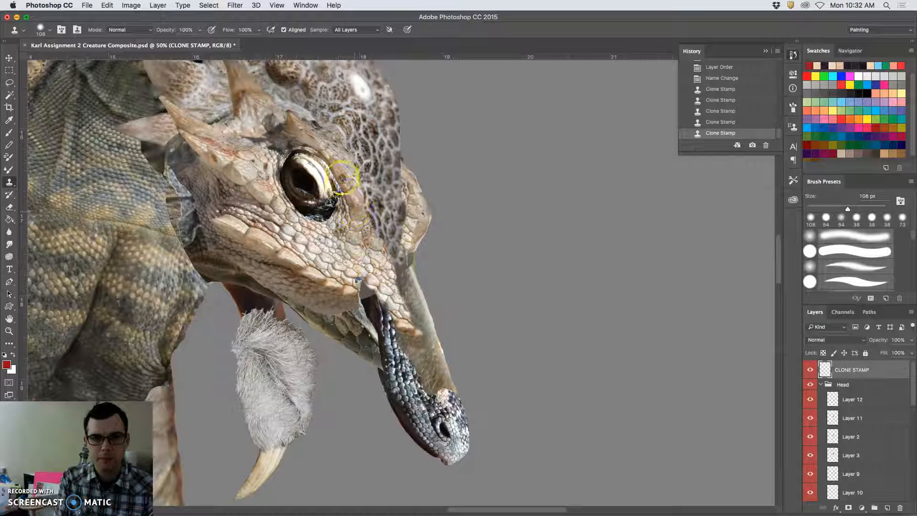
mouse_move(401, 292)
left_mouse_down()
mouse_move(420, 334)
mouse_move(401, 328)
left_mouse_up()
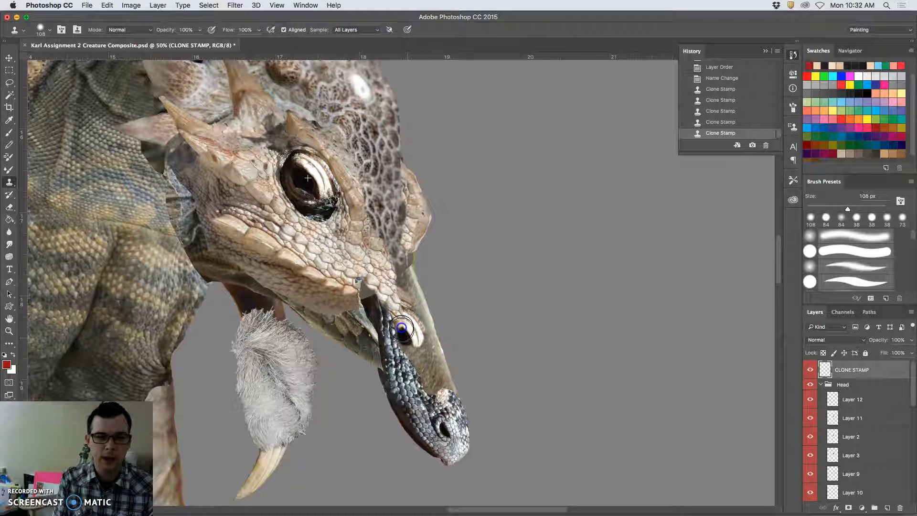
left_click(396, 312)
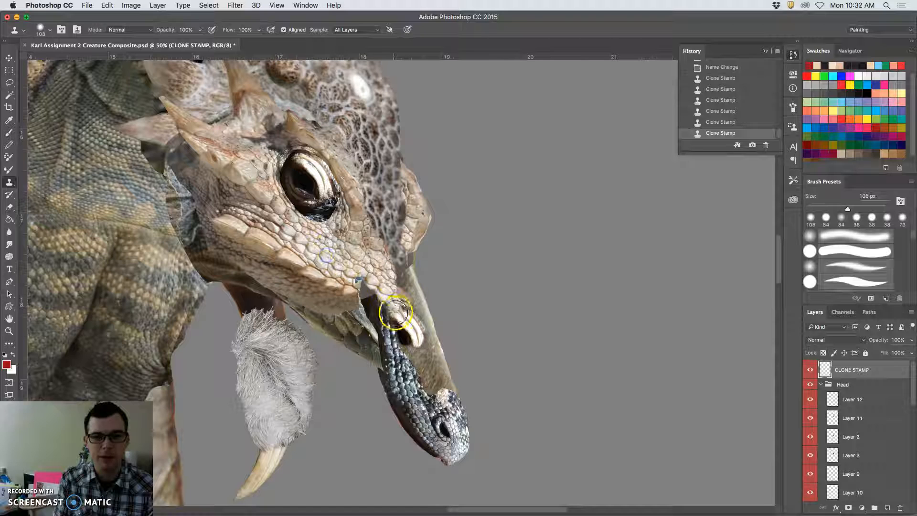
mouse_move(404, 337)
left_mouse_down()
mouse_move(390, 305)
mouse_move(407, 304)
mouse_move(412, 352)
left_mouse_up()
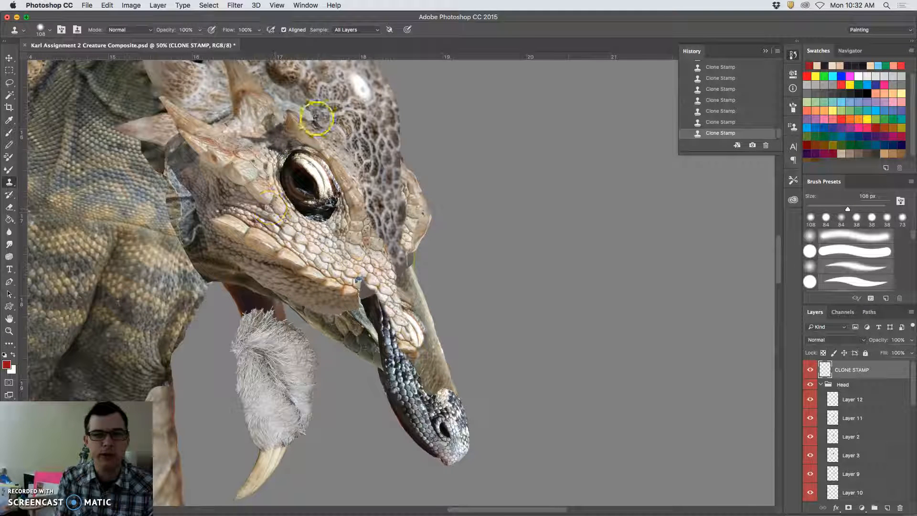
Step: Extend the dark spotted scales down the snout's bridge and clone pale scales along its front edge
left_click_drag(405, 280, 402, 279)
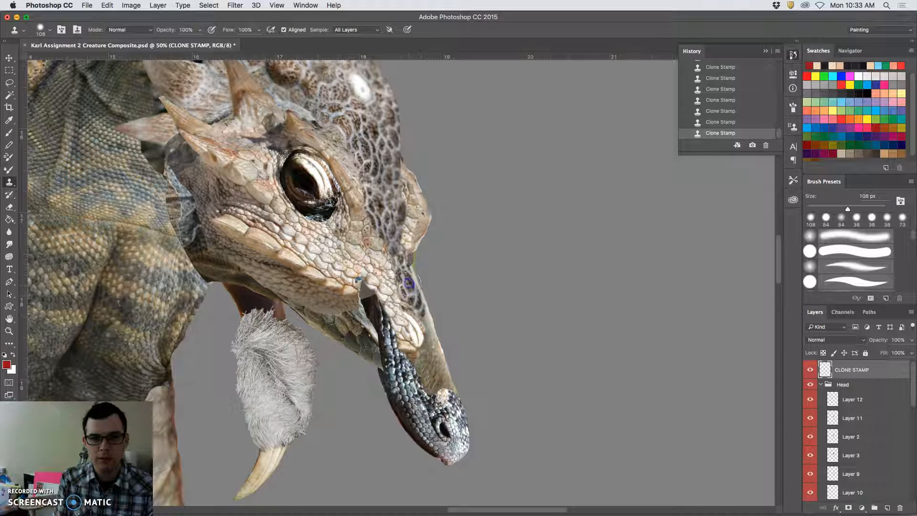
left_click(348, 242, "alt")
left_click_drag(406, 240, 410, 258)
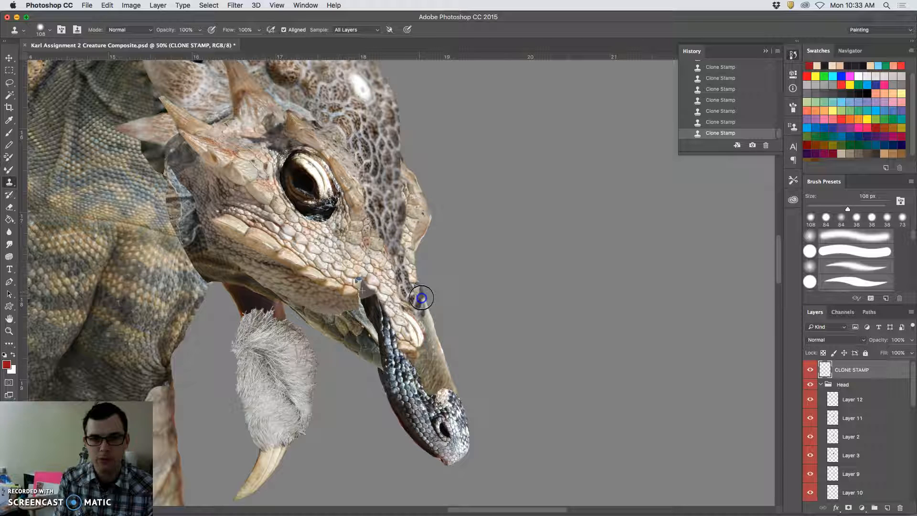
left_click(389, 204, "alt")
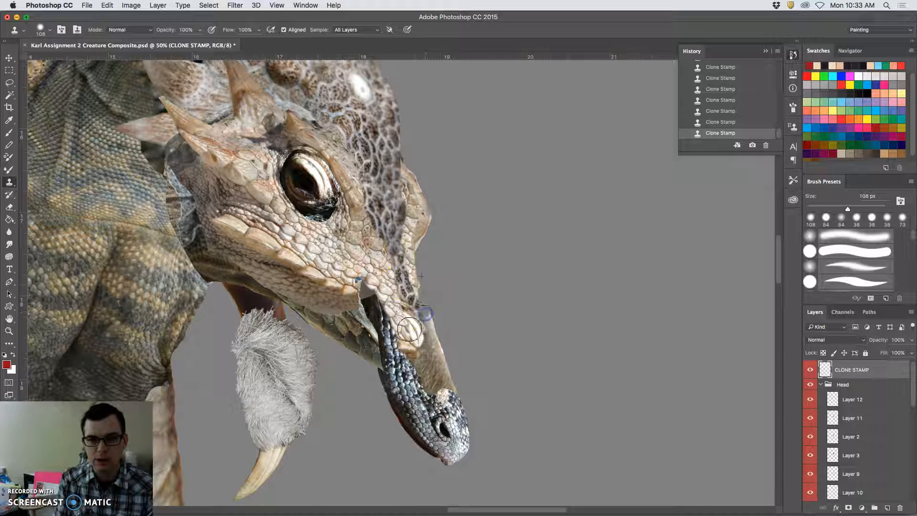
left_click(381, 191, "alt")
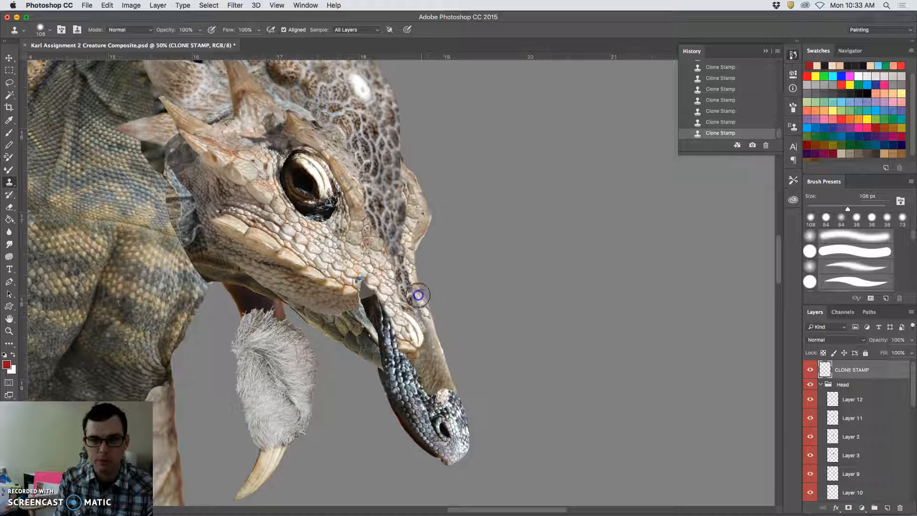
Step: Clone pale scales over the rest of the upper snout to the nostril and add dark spotted scales along its front edge
left_click(427, 338)
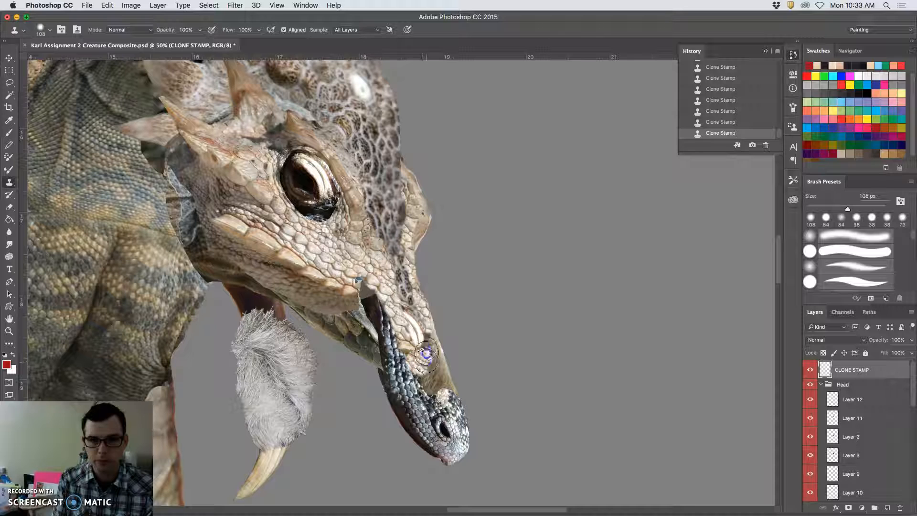
mouse_move(425, 369)
left_mouse_down()
mouse_move(443, 385)
mouse_move(439, 370)
mouse_move(446, 386)
mouse_move(433, 352)
left_mouse_up()
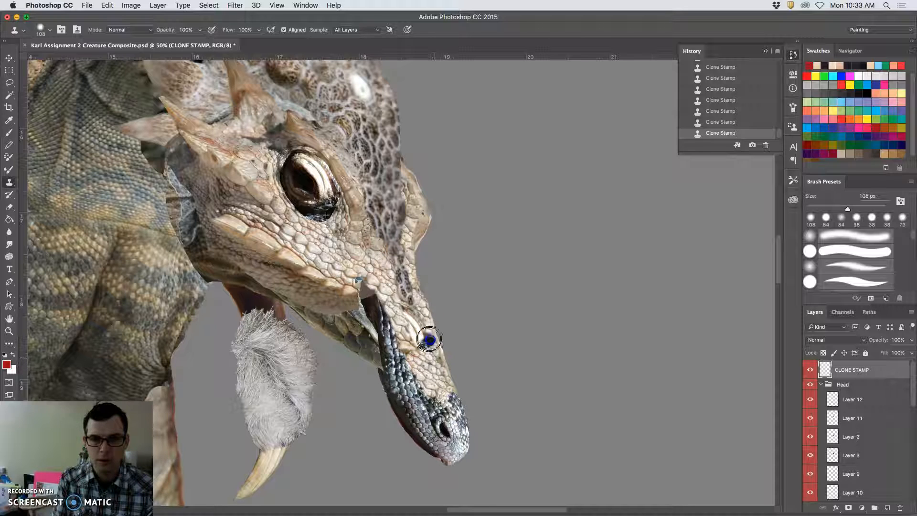
left_click_drag(393, 265, 390, 228)
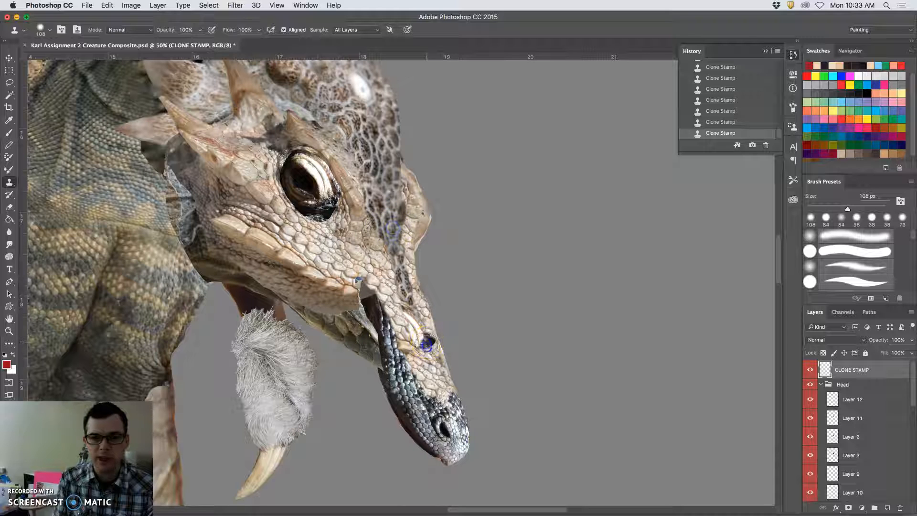
mouse_move(401, 241)
left_mouse_down()
mouse_move(396, 287)
mouse_move(418, 339)
mouse_move(396, 269)
left_mouse_up()
Step: Clone dark spotted scales down the seam between the cheek and snout and blend them into the blue lower-snout scales
left_click(287, 234, "alt")
mouse_move(428, 298)
left_mouse_down()
mouse_move(433, 351)
mouse_move(425, 311)
mouse_move(418, 325)
mouse_move(423, 402)
mouse_move(407, 391)
mouse_move(375, 307)
mouse_move(347, 328)
mouse_move(371, 304)
mouse_move(334, 313)
mouse_move(310, 307)
mouse_move(354, 321)
mouse_move(343, 268)
mouse_move(363, 304)
mouse_move(363, 273)
mouse_move(386, 222)
mouse_move(375, 301)
left_mouse_up()
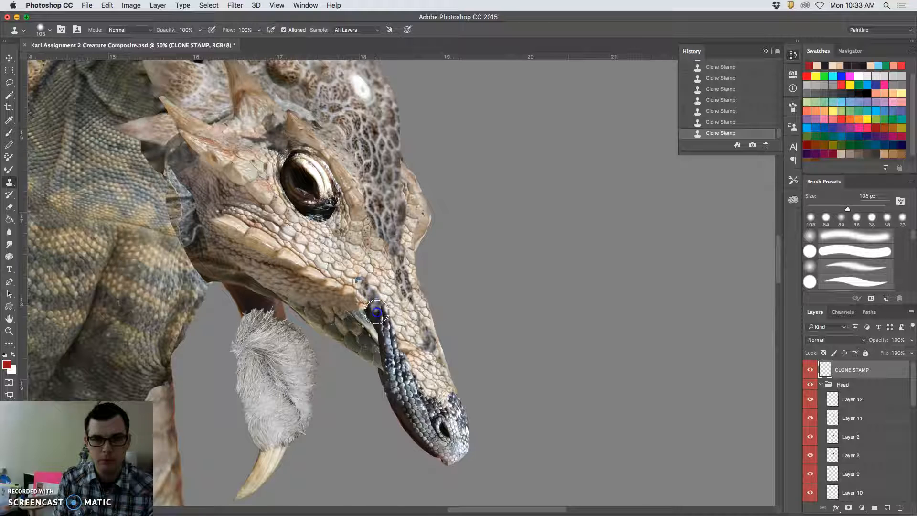
mouse_move(385, 333)
left_mouse_down()
mouse_move(400, 380)
mouse_move(415, 306)
mouse_move(397, 253)
mouse_move(385, 342)
left_mouse_up()
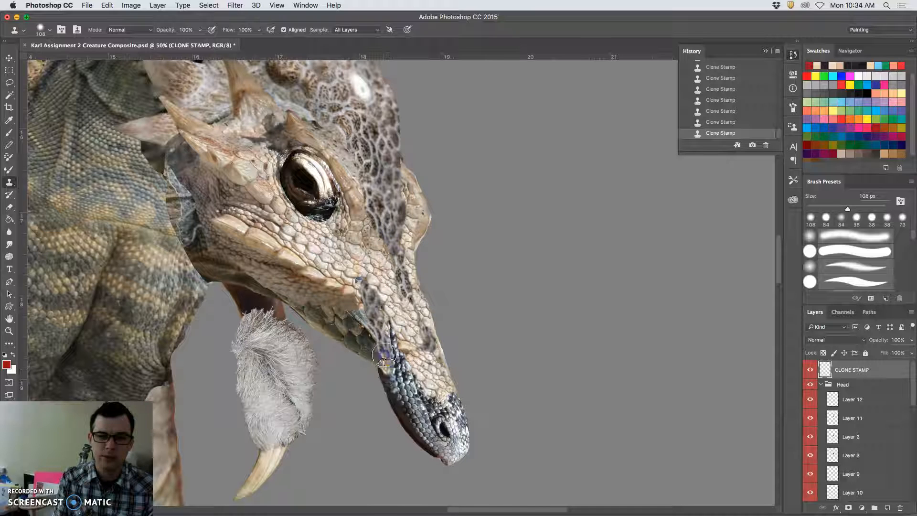
left_click_drag(387, 331, 407, 398)
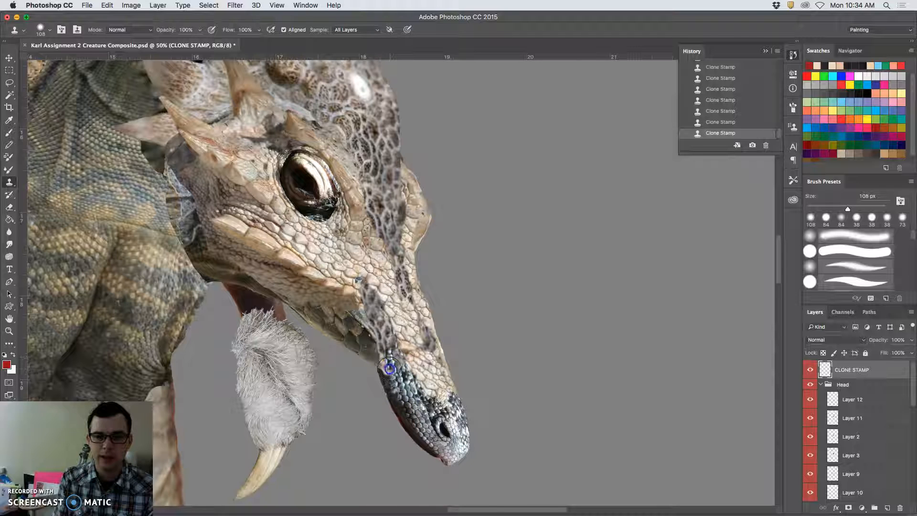
mouse_move(387, 375)
left_mouse_down()
mouse_move(395, 396)
mouse_move(385, 368)
left_mouse_up()
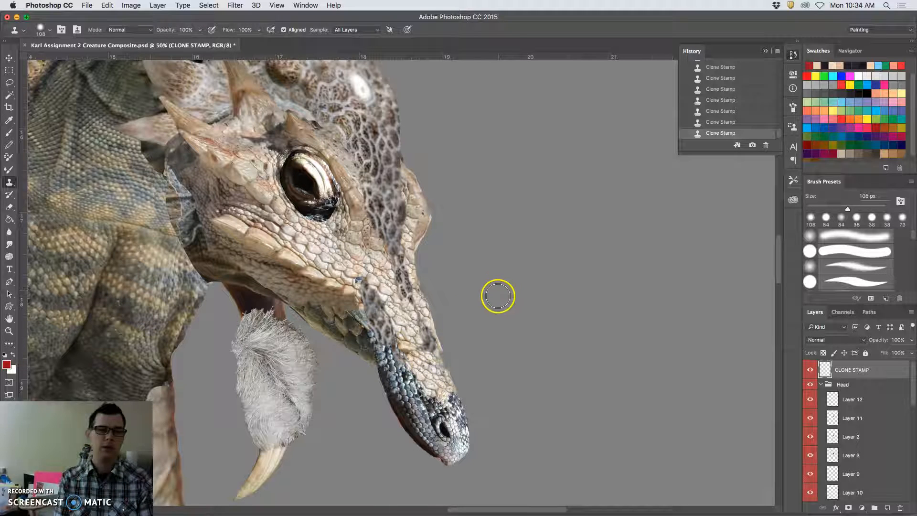
Step: Toggle the CLONE STAMP layer's visibility to compare the head before and after cloning
left_click_drag(467, 210, 518, 240)
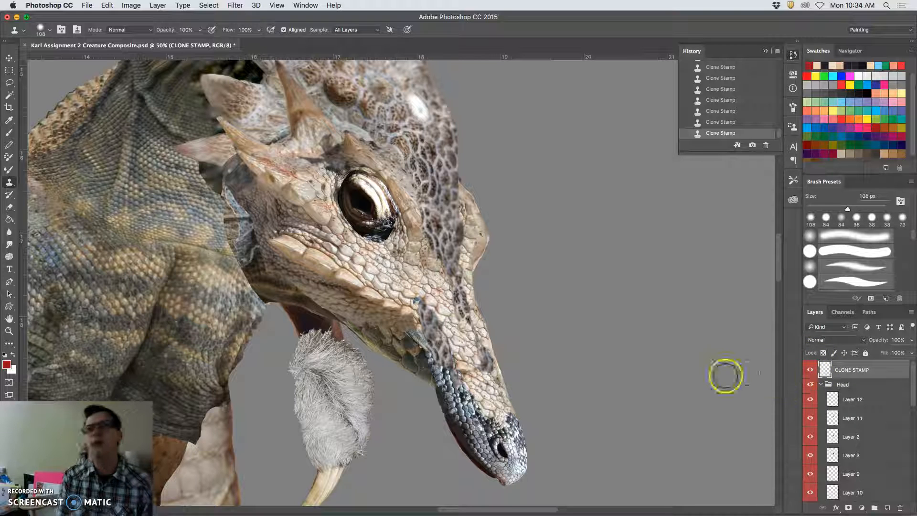
left_click(810, 371)
left_click(812, 370)
left_click(812, 371)
left_click(812, 371)
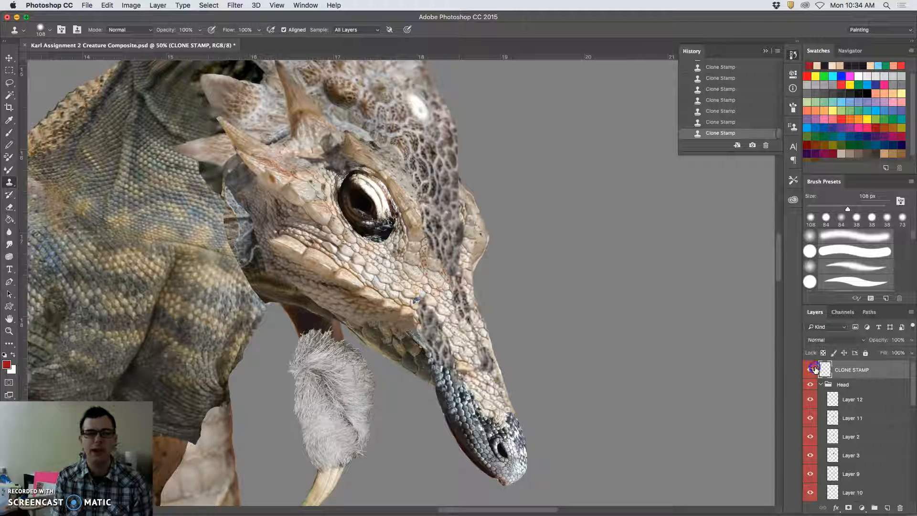
left_click(813, 370)
double_click(818, 368)
left_click(815, 369)
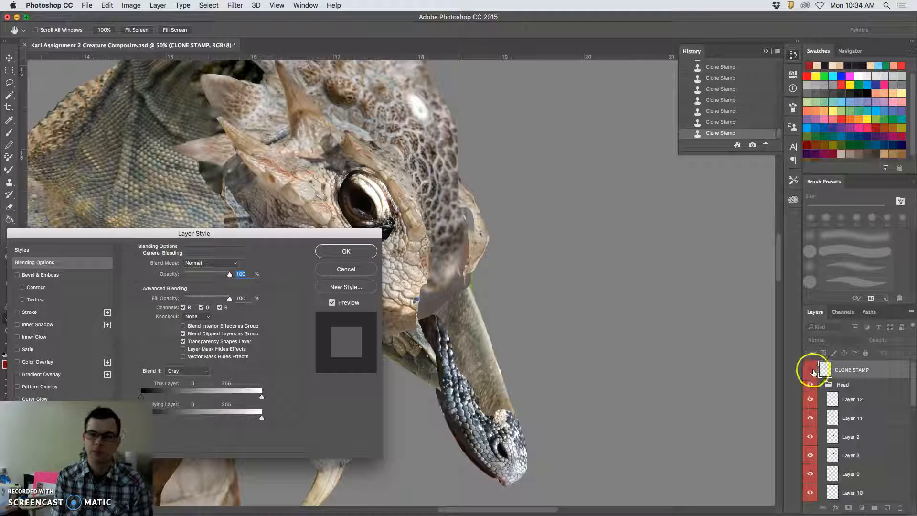
left_click(337, 231)
left_click(346, 251)
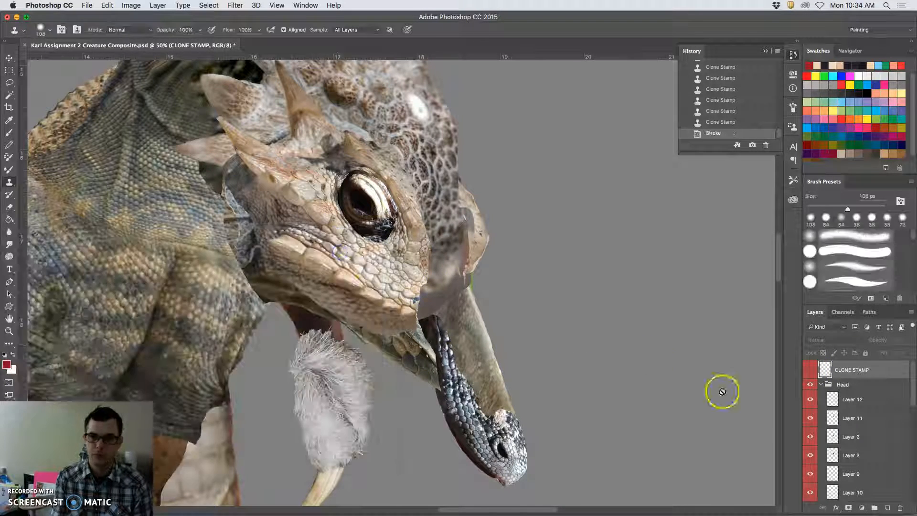
left_click(811, 371)
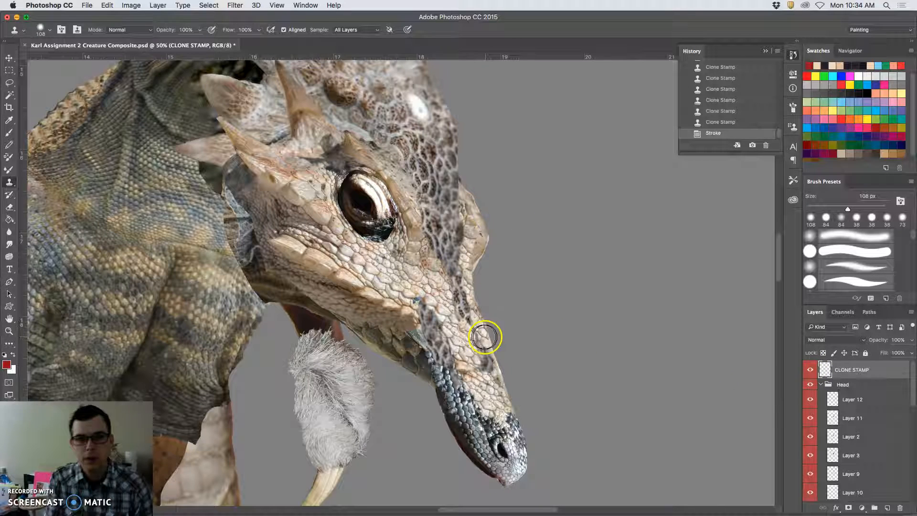
Step: Clone the neck's dark folded skin into the shadowed gap between the rear head spikes
left_click_drag(407, 205, 530, 210)
left_click_drag(344, 205, 397, 297)
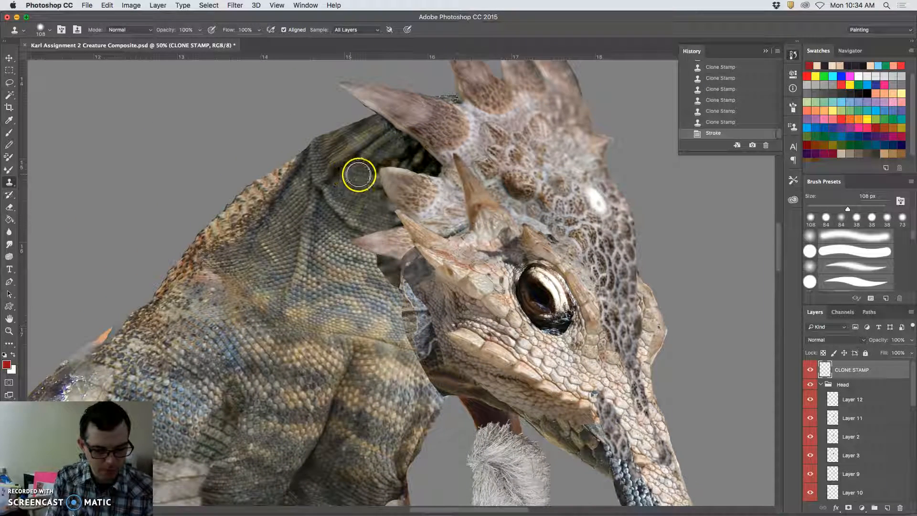
left_click(342, 174, "alt")
left_click_drag(407, 150, 374, 169)
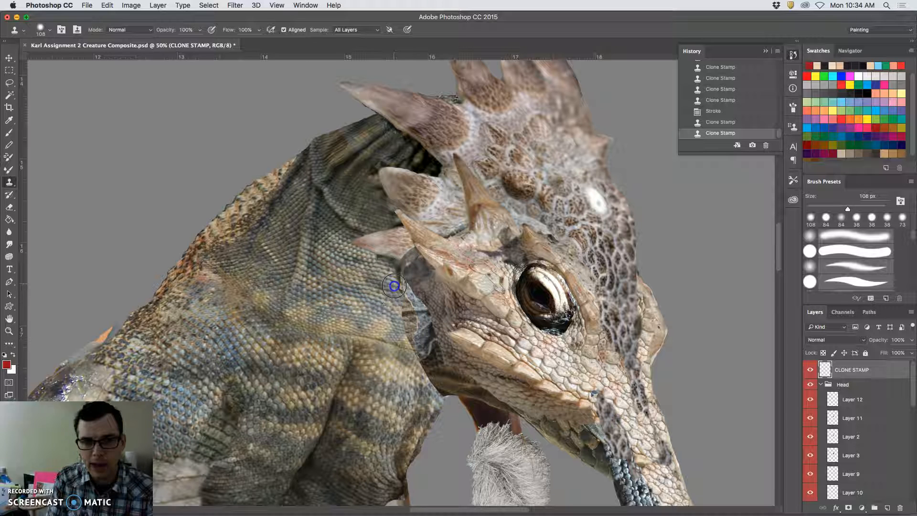
Step: Clone neck scales over the hard seam where the neck meets the back of the head
mouse_move(385, 264)
left_mouse_down()
mouse_move(376, 261)
mouse_move(387, 277)
left_mouse_up()
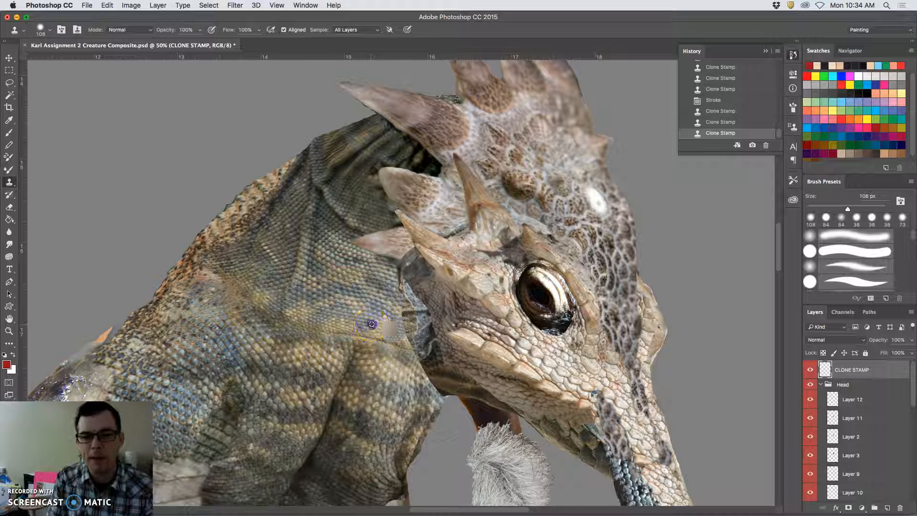
left_click_drag(405, 294, 415, 375)
left_click(393, 367, "alt")
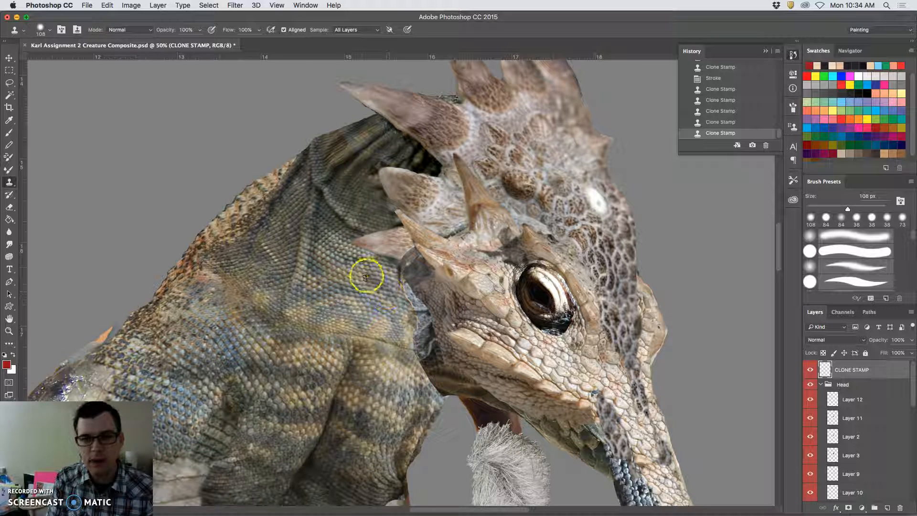
left_click_drag(390, 270, 397, 272)
key("super+z")
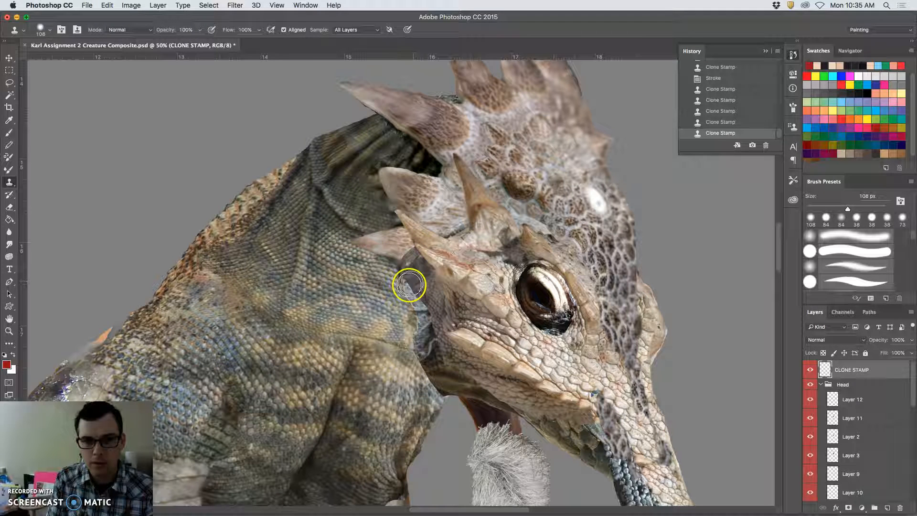
Step: Clone over the neck's front corner beneath the jaw, adjusting the brush hardness for the edge
left_click_drag(388, 326, 343, 259)
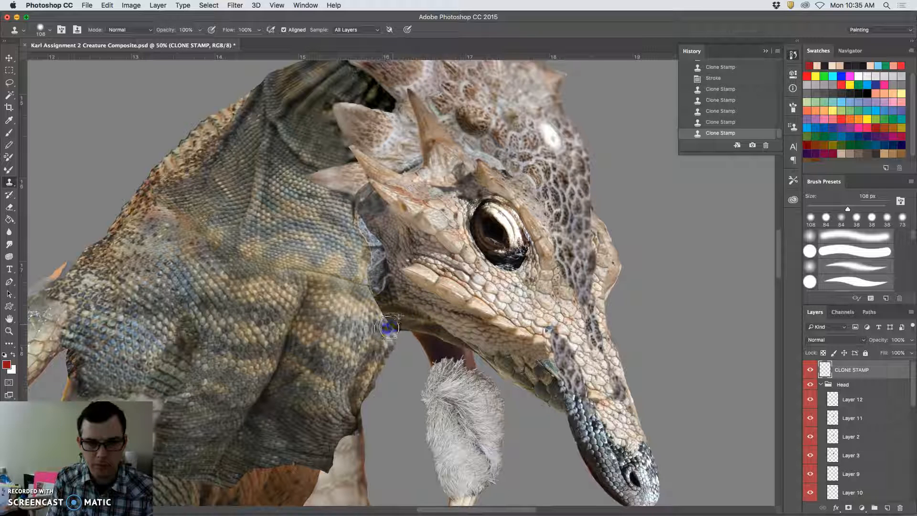
mouse_move(386, 338)
left_mouse_down()
mouse_move(380, 317)
mouse_move(394, 304)
left_mouse_up()
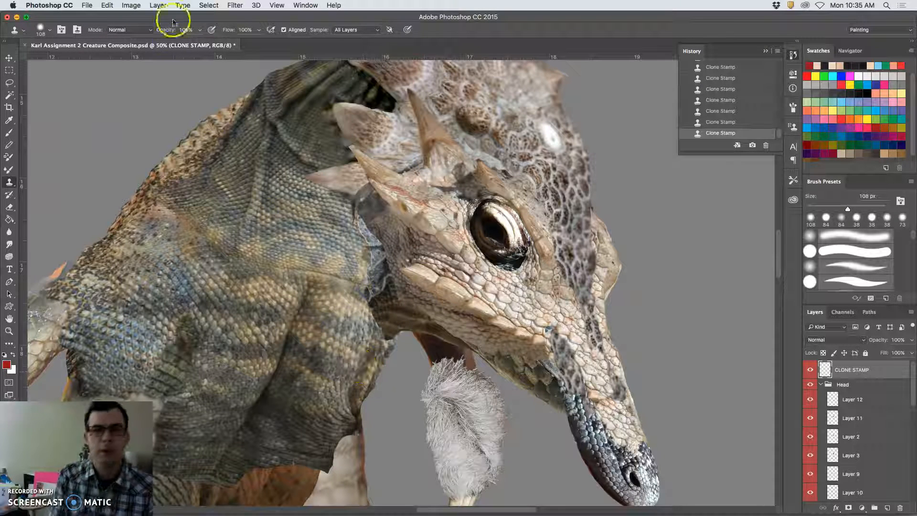
left_click(47, 31)
left_click(79, 84)
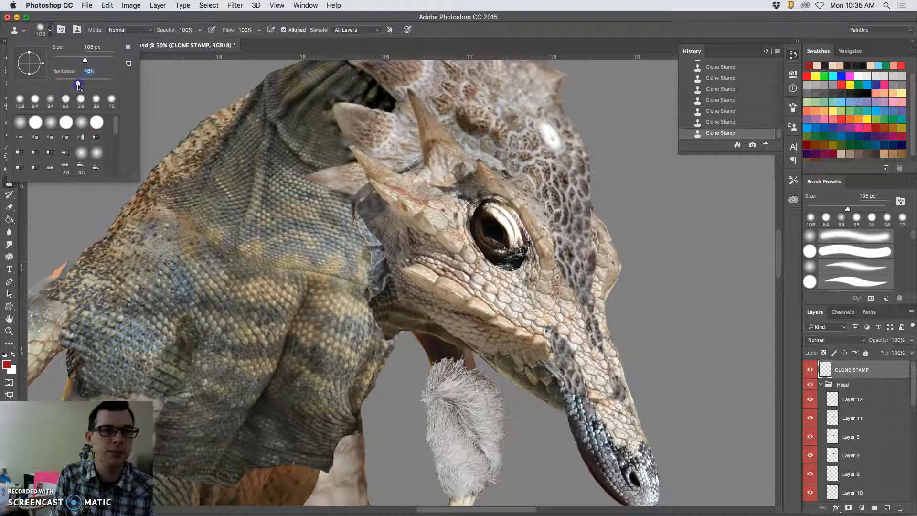
left_click(377, 316)
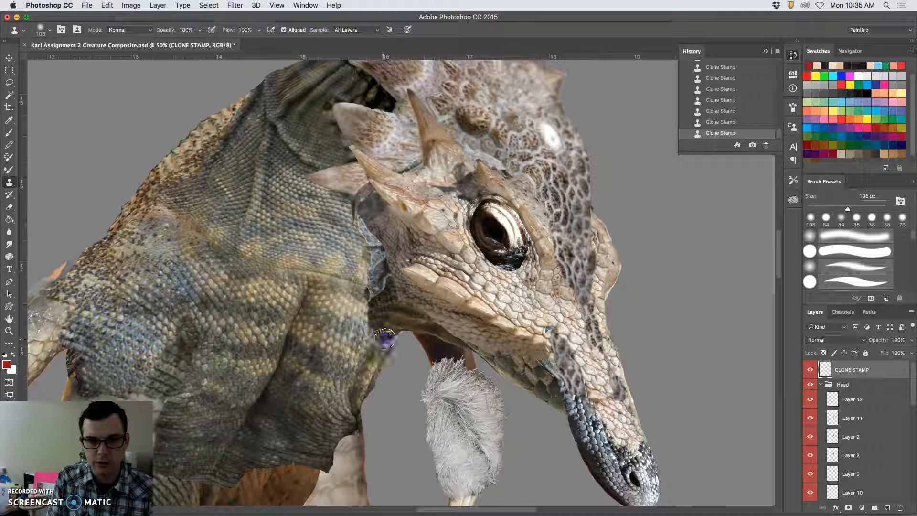
left_click(389, 341)
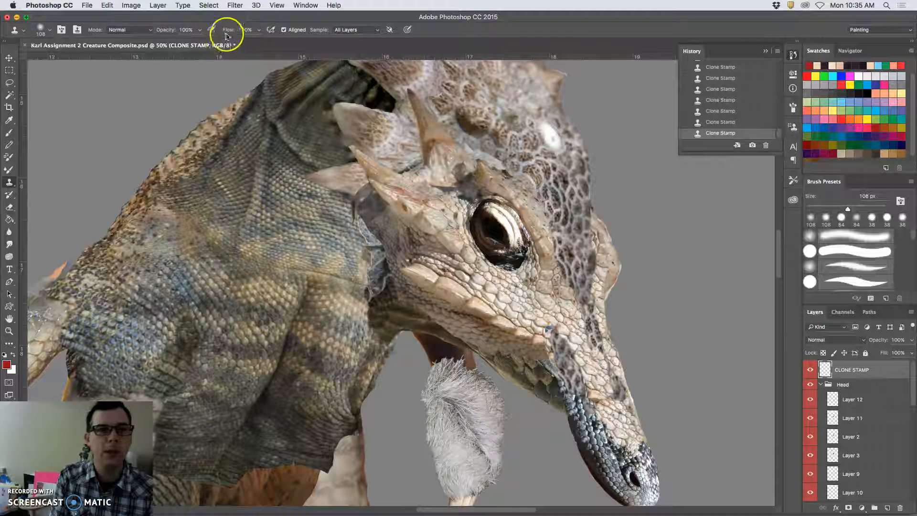
Step: Lower the clone opacity to 43% and blend the neck into the rear and underside of the jaw
left_click(199, 31)
left_click_drag(199, 40, 174, 40)
left_click(380, 318, "alt")
mouse_move(377, 344)
left_mouse_down()
mouse_move(380, 328)
mouse_move(369, 330)
left_mouse_up()
left_click(379, 311, "alt")
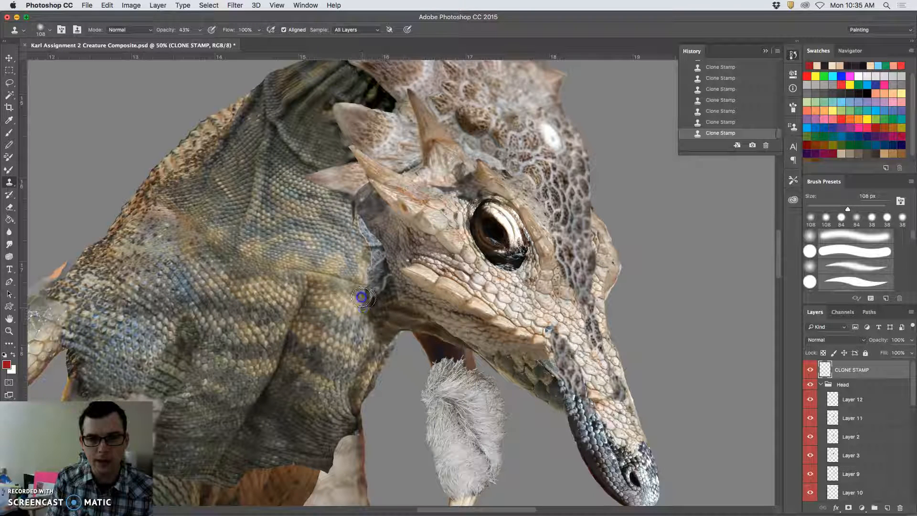
mouse_move(368, 300)
left_mouse_down()
mouse_move(421, 336)
mouse_move(390, 320)
mouse_move(383, 329)
mouse_move(413, 299)
mouse_move(394, 296)
mouse_move(404, 304)
mouse_move(395, 287)
left_mouse_up()
left_click(404, 293, "alt")
left_click_drag(428, 319, 437, 325)
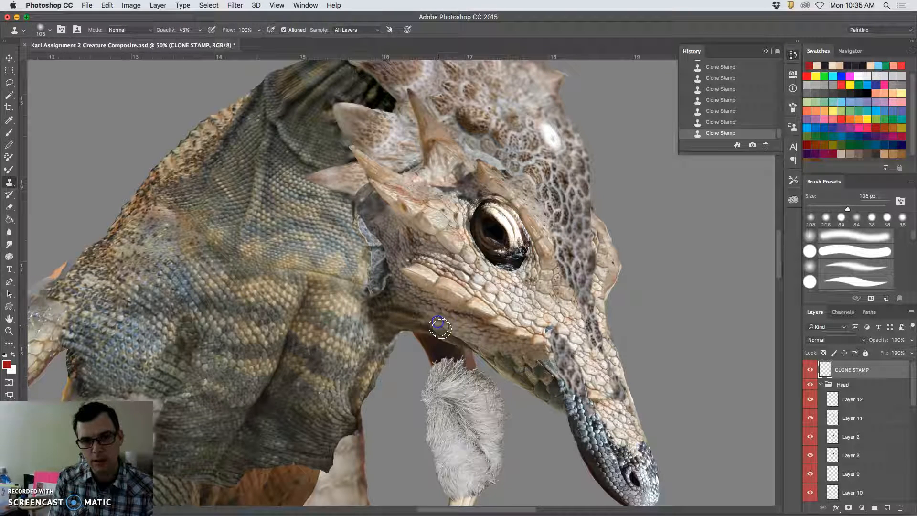
Step: Clone skin texture at 43% opacity around the lowest rear spike's base and over the grey-blue patch behind the cheek
left_click_drag(364, 210, 353, 182)
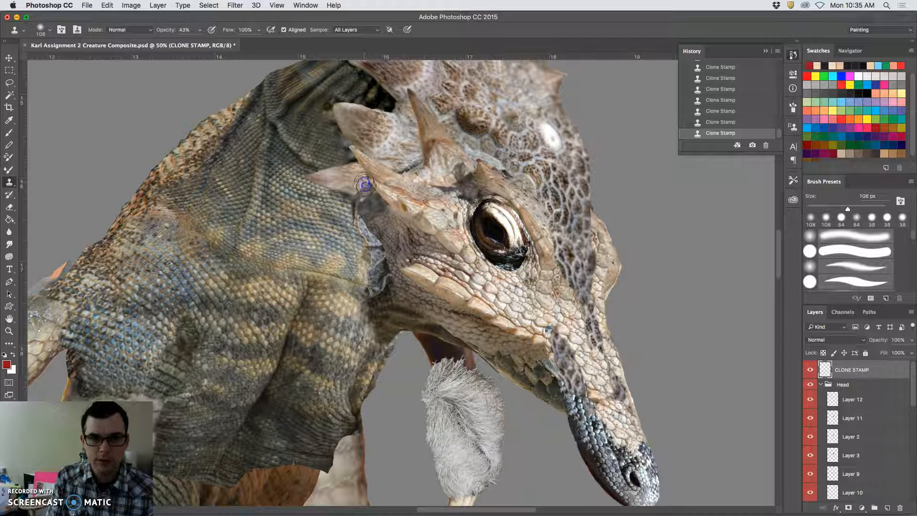
left_click_drag(365, 185, 360, 190)
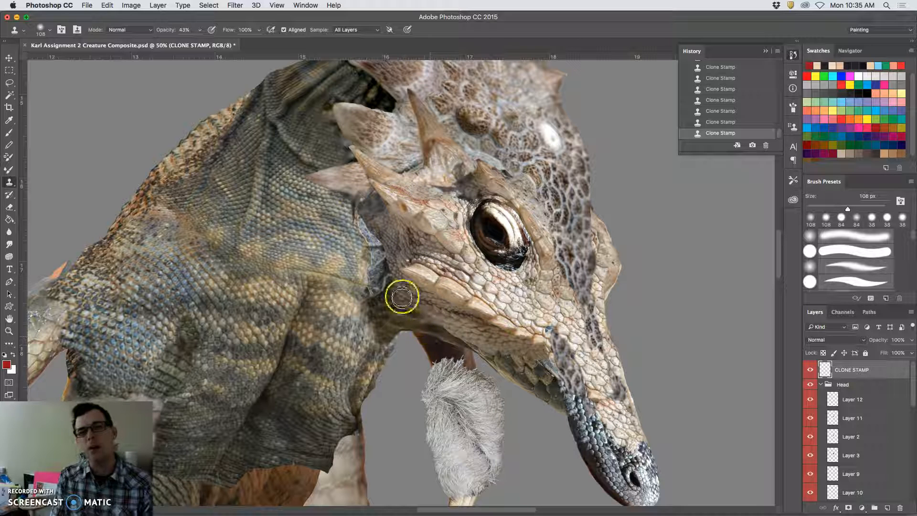
left_click(375, 203, "alt")
left_click_drag(352, 214, 353, 212)
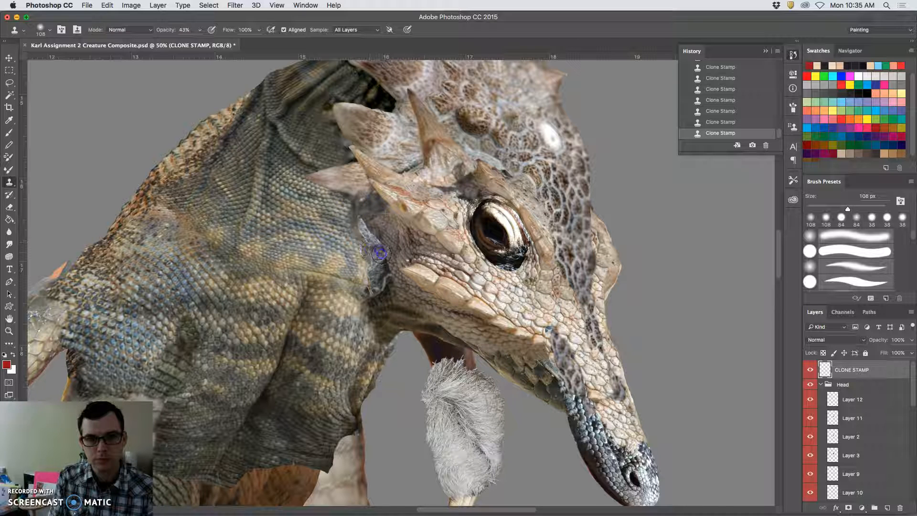
left_click_drag(383, 261, 383, 270)
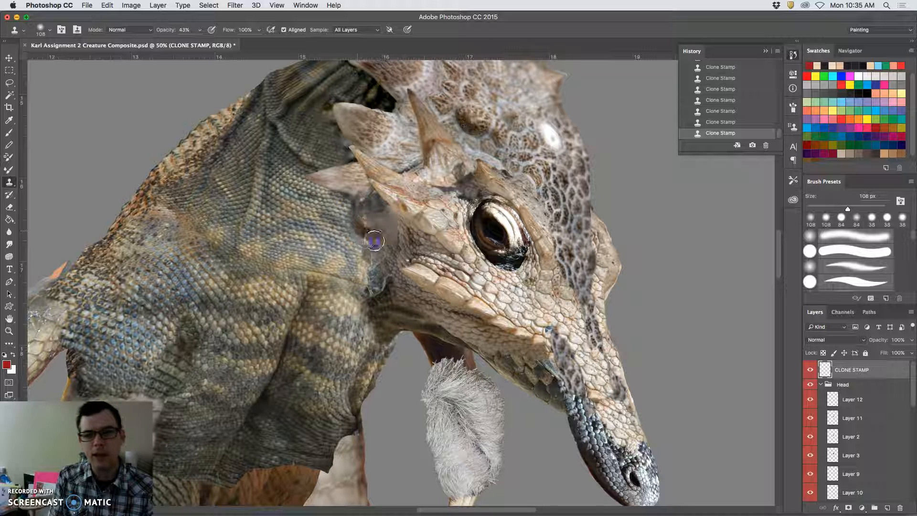
left_click(366, 207)
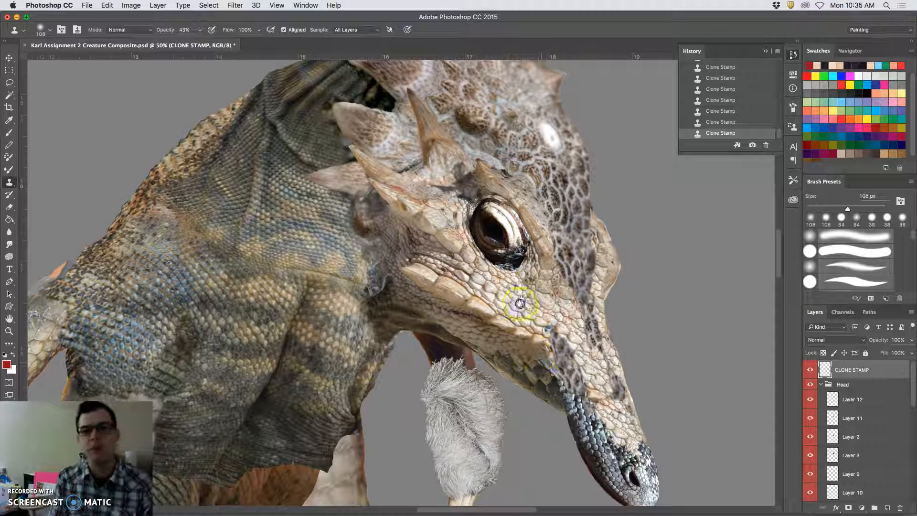
Step: Clone the crest's spotted scales at 43% opacity beside the far brow and down the bridge of the snout
scroll(518, 304, "up", 3)
scroll(518, 304, "right", 3)
mouse_move(438, 162)
left_mouse_down()
mouse_move(467, 119)
mouse_move(481, 133)
mouse_move(454, 123)
left_mouse_up()
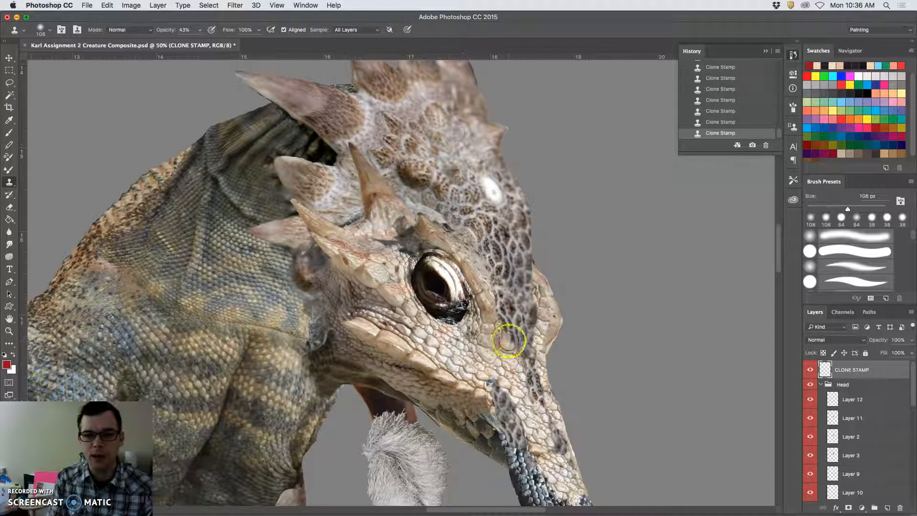
left_click_drag(519, 345, 488, 286)
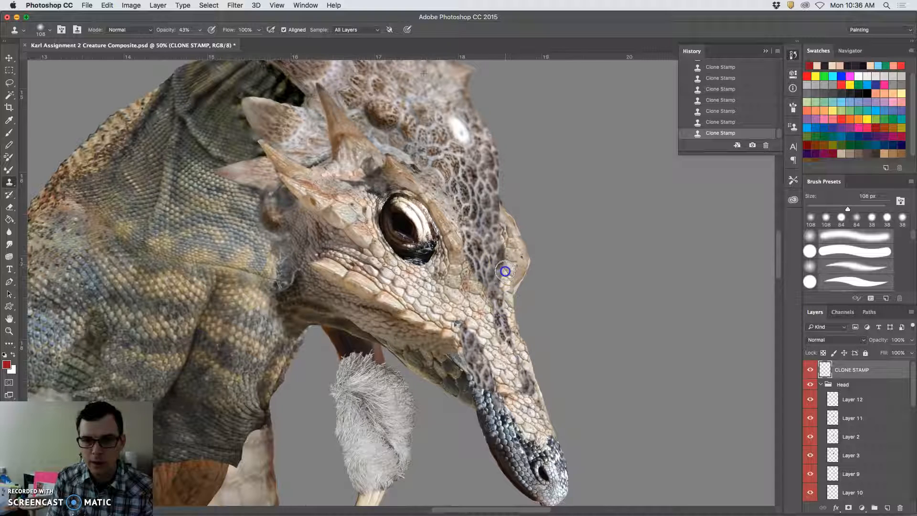
left_click(472, 181, "alt")
left_click_drag(505, 262, 506, 282)
mouse_move(504, 246)
left_mouse_down()
mouse_move(508, 319)
mouse_move(505, 304)
mouse_move(493, 301)
mouse_move(472, 196)
mouse_move(512, 370)
left_mouse_up()
left_click(472, 196, "alt")
mouse_move(501, 334)
left_mouse_down()
mouse_move(461, 198)
mouse_move(495, 299)
mouse_move(484, 288)
mouse_move(491, 330)
mouse_move(477, 284)
mouse_move(487, 325)
left_mouse_up()
left_click(472, 198, "alt")
mouse_move(480, 320)
left_mouse_down()
mouse_move(492, 347)
mouse_move(468, 219)
mouse_move(495, 261)
mouse_move(494, 349)
mouse_move(524, 416)
mouse_move(528, 400)
mouse_move(534, 432)
mouse_move(535, 406)
left_mouse_up()
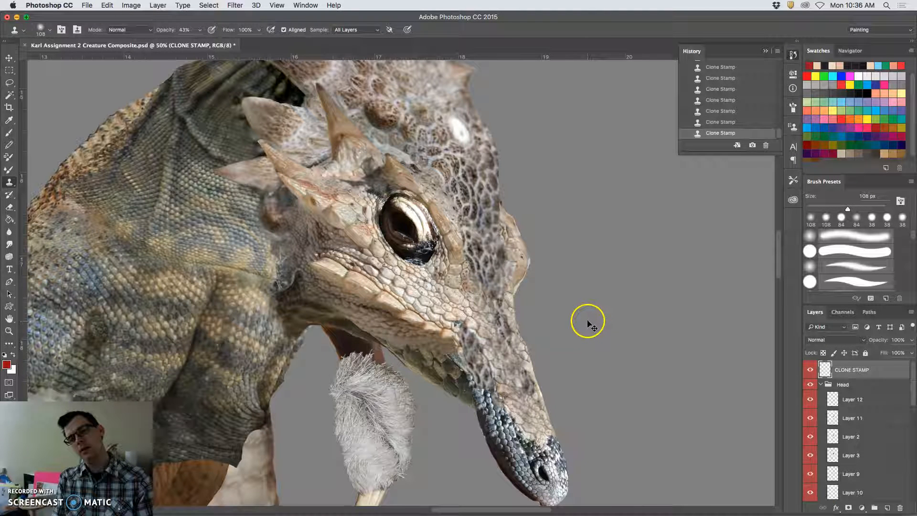
Step: Undo the last two clone strokes and clone blue scales beneath the eye and at the cheek's front end
key("super+z")
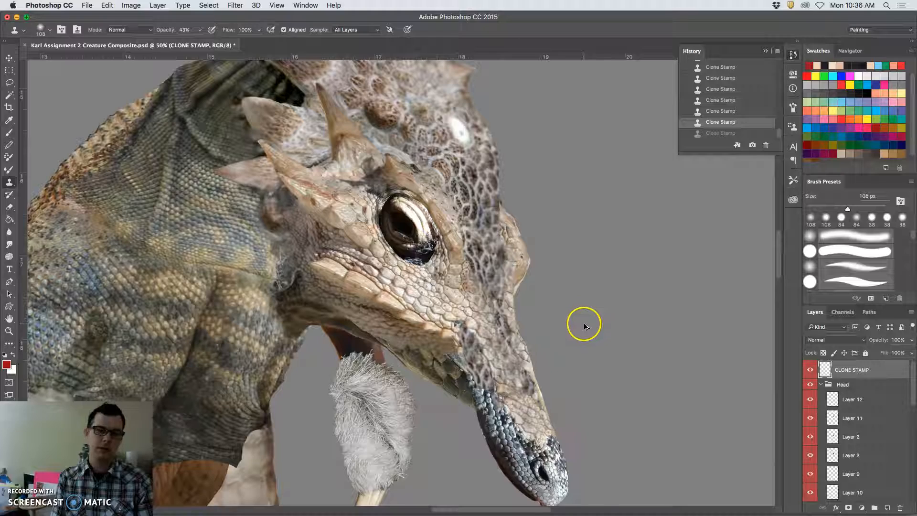
key("alt+super+z")
key("space")
mouse_move(574, 337)
left_mouse_down()
mouse_move(546, 304)
mouse_move(532, 239)
mouse_move(542, 240)
left_mouse_up()
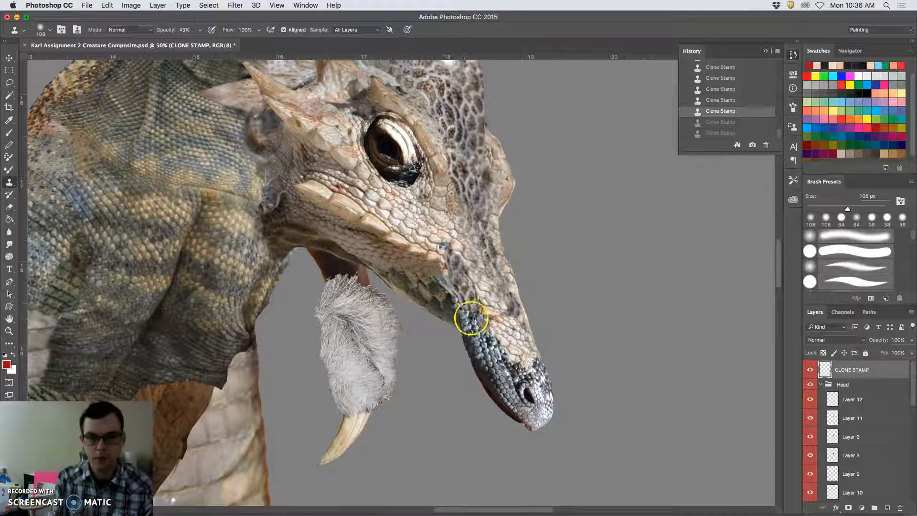
left_click_drag(449, 268, 440, 246)
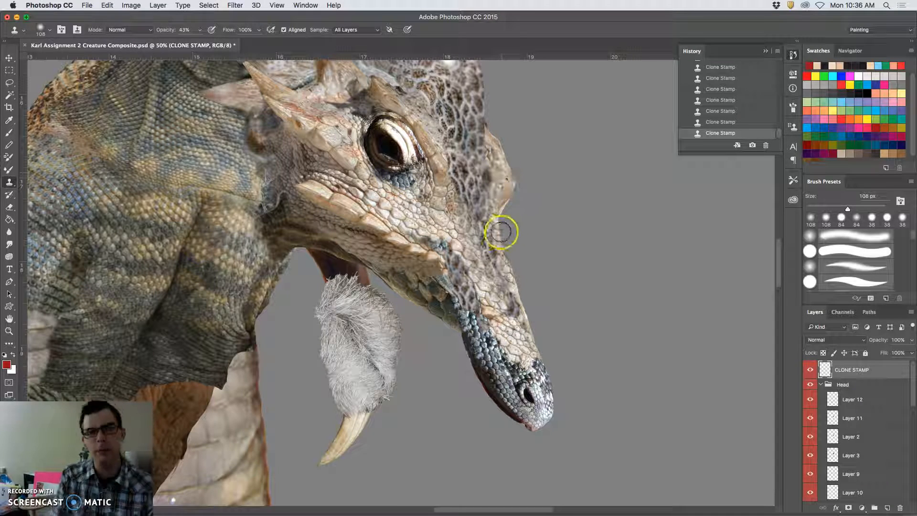
Step: Clone the neighbouring tan and green scales at 43% opacity over the seam along the upper back edge of the neck
scroll(455, 168, "up", 3)
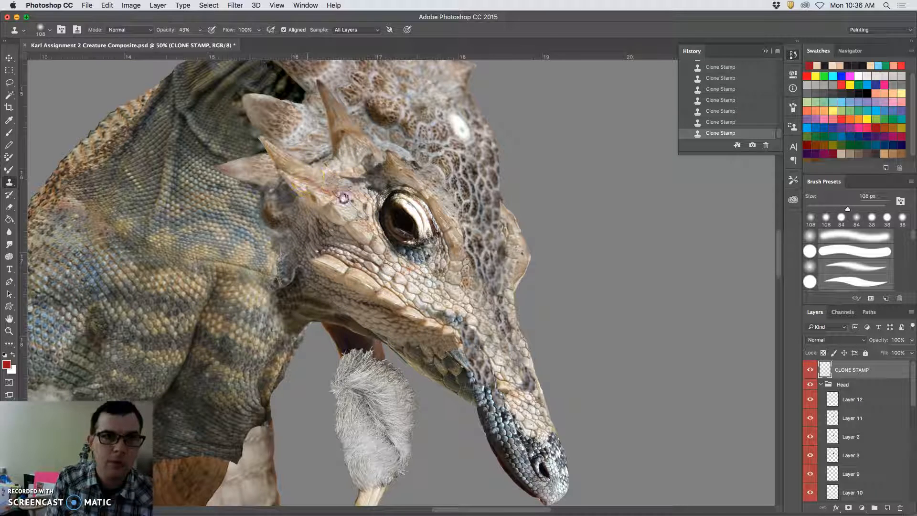
scroll(305, 176, "up", 5)
scroll(306, 176, "left", 3)
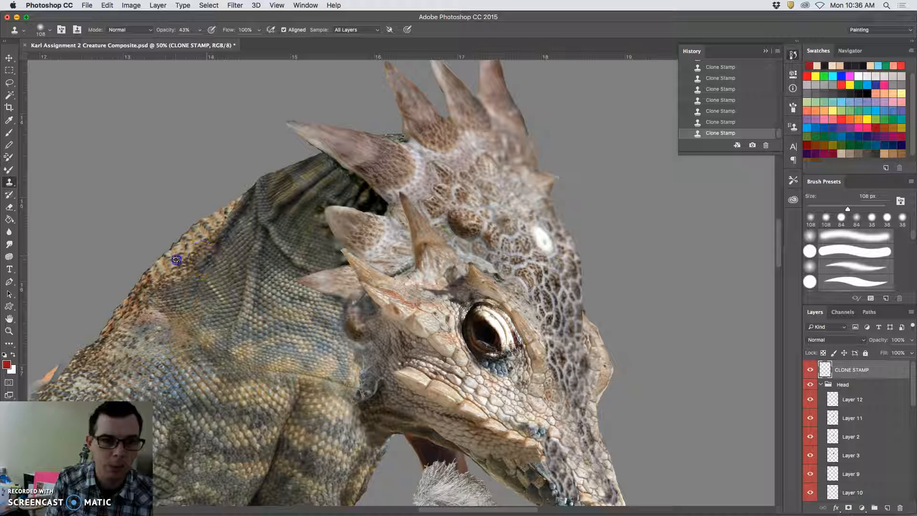
mouse_move(260, 191)
left_mouse_down()
mouse_move(201, 247)
mouse_move(260, 186)
mouse_move(308, 166)
mouse_move(265, 193)
mouse_move(206, 255)
mouse_move(200, 244)
mouse_move(248, 195)
left_mouse_up()
left_click(203, 244, "alt")
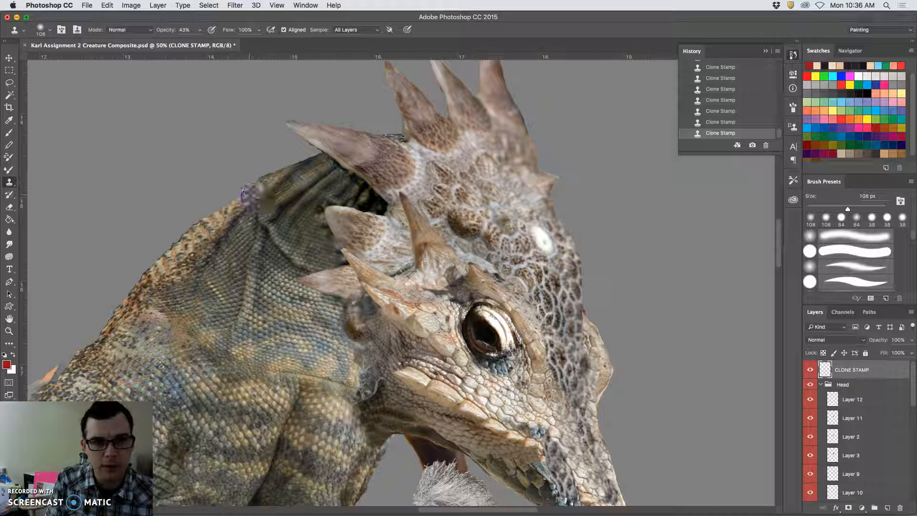
mouse_move(243, 301)
left_mouse_down()
mouse_move(370, 162)
mouse_move(351, 233)
mouse_move(411, 186)
left_mouse_up()
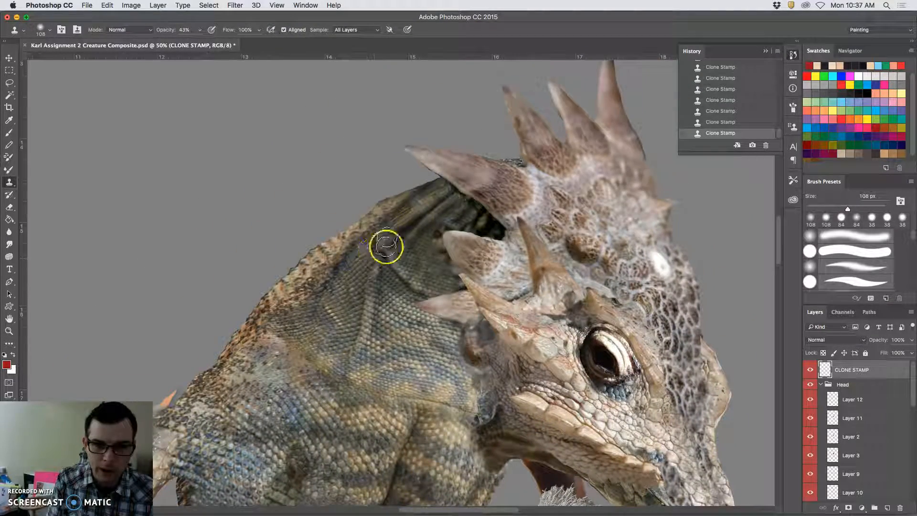
left_click(377, 239, "alt")
left_click_drag(375, 213, 374, 216)
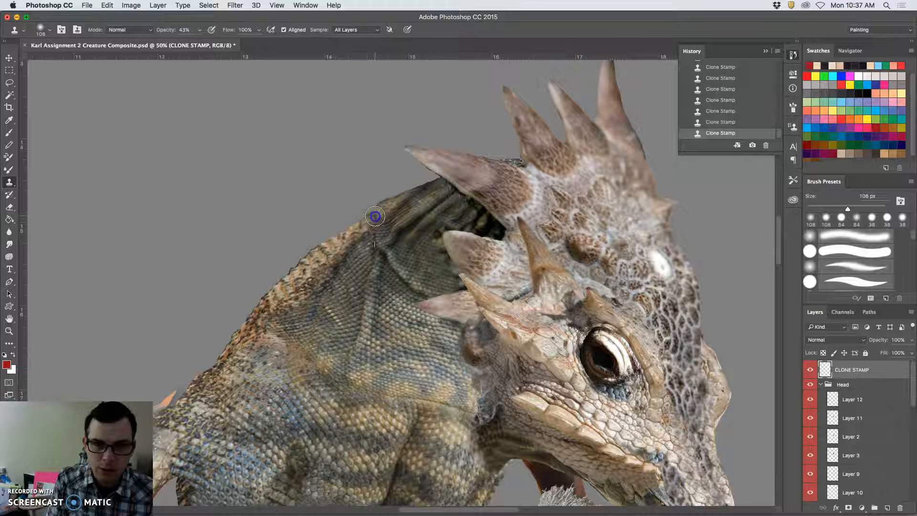
left_click_drag(375, 208, 377, 208)
Step: Clone the shoulder's scales at 43% opacity over the orange edge and seam where the shoulder meets the shiny upper arm
left_click_drag(353, 325, 411, 266)
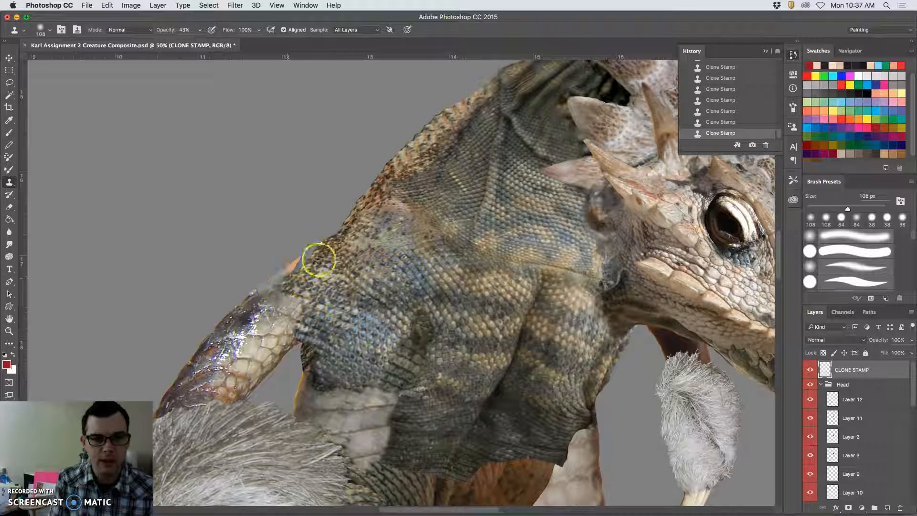
mouse_move(304, 264)
left_mouse_down()
mouse_move(301, 273)
mouse_move(348, 266)
mouse_move(349, 257)
left_mouse_up()
left_click_drag(279, 285, 238, 324)
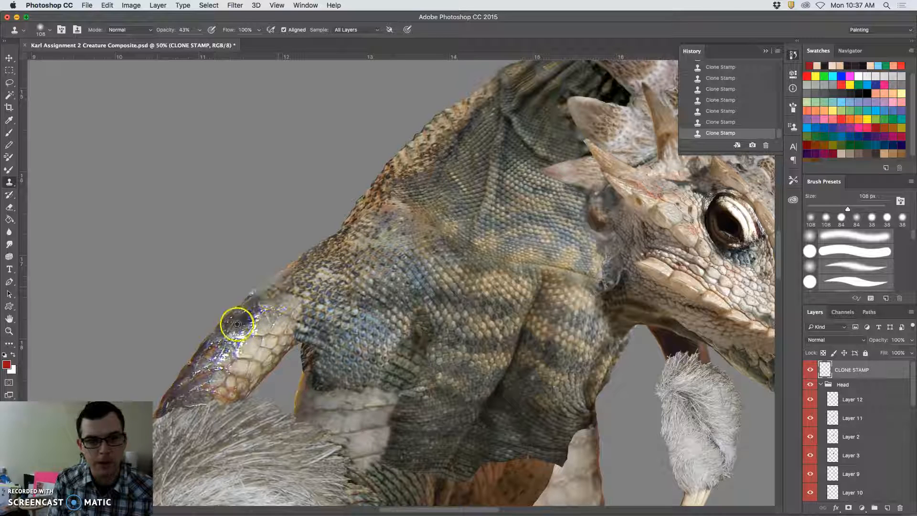
left_click_drag(274, 286, 261, 295)
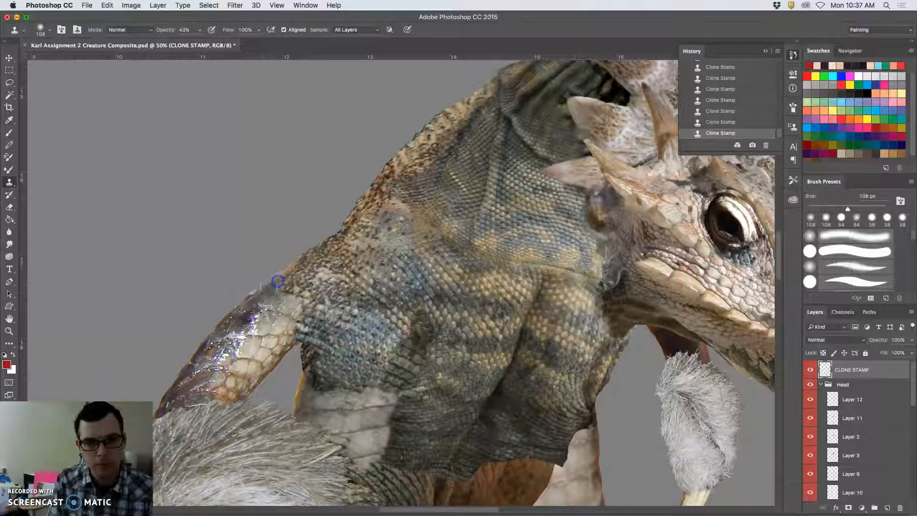
left_click(341, 273, "alt")
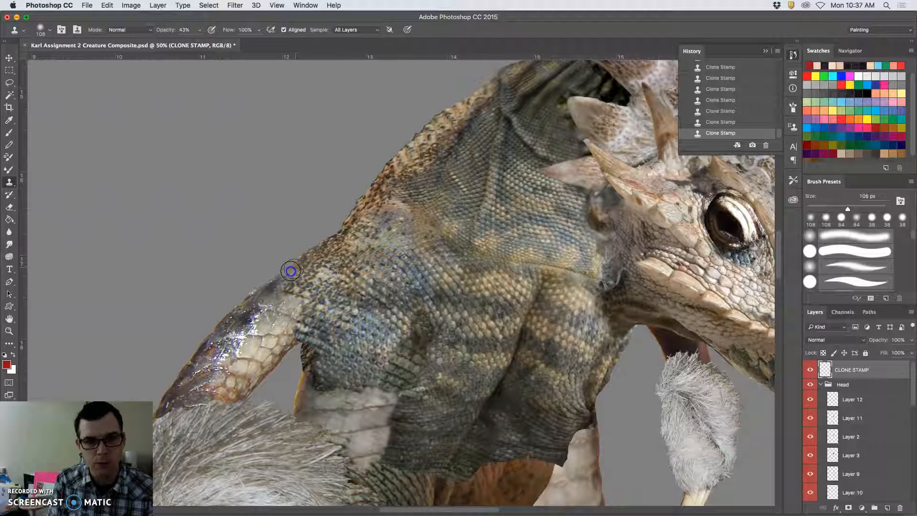
mouse_move(395, 323)
left_mouse_down()
mouse_move(412, 225)
mouse_move(432, 172)
left_mouse_up()
left_click_drag(420, 252, 369, 226)
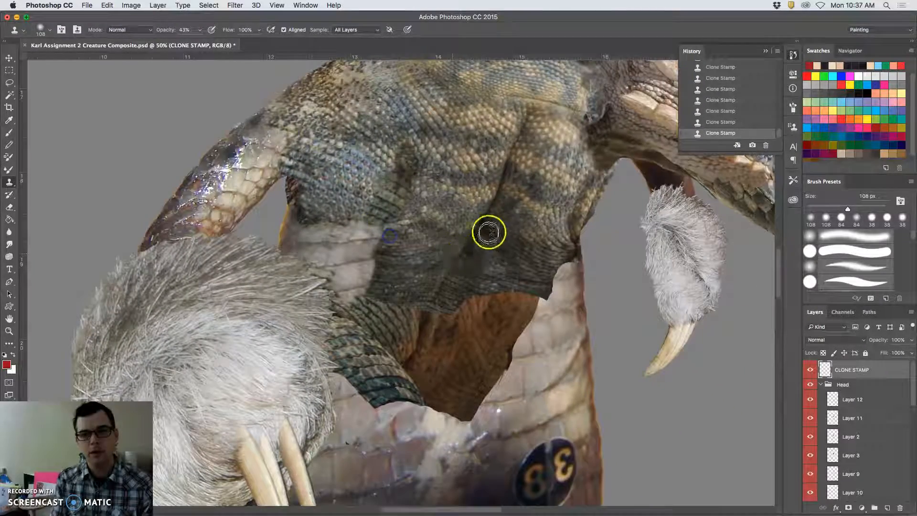